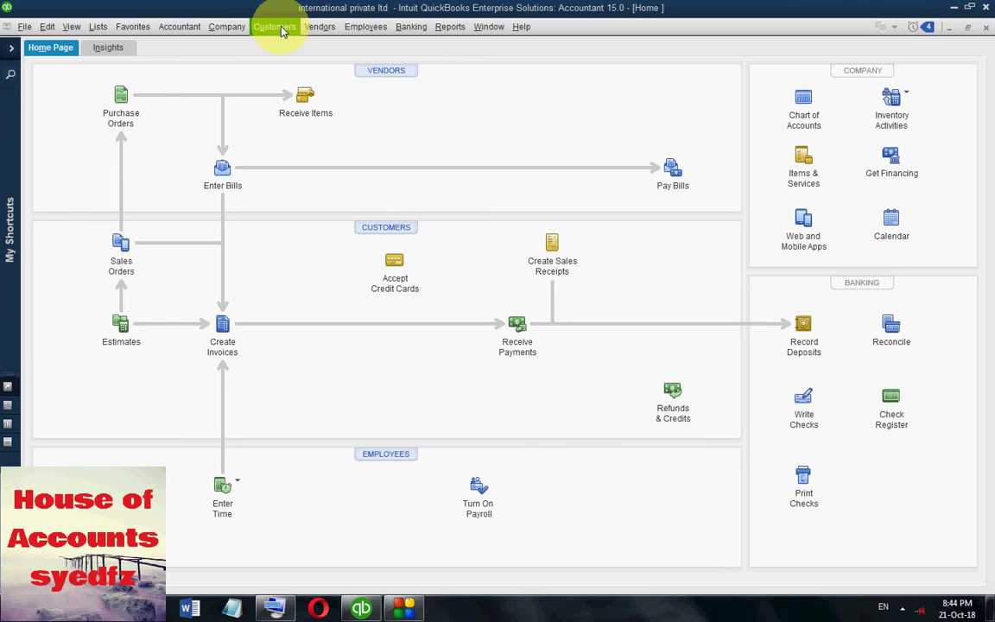
Open a blank Build Assemblies form from the vendor inventory activities, look it over and close it.
click(316, 27)
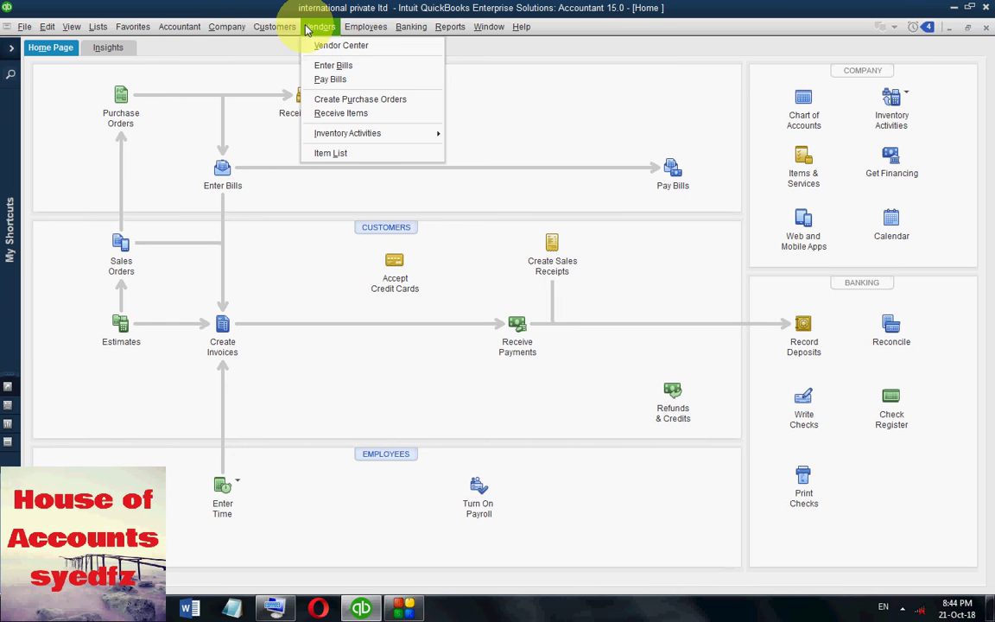
mouse_move(344, 136)
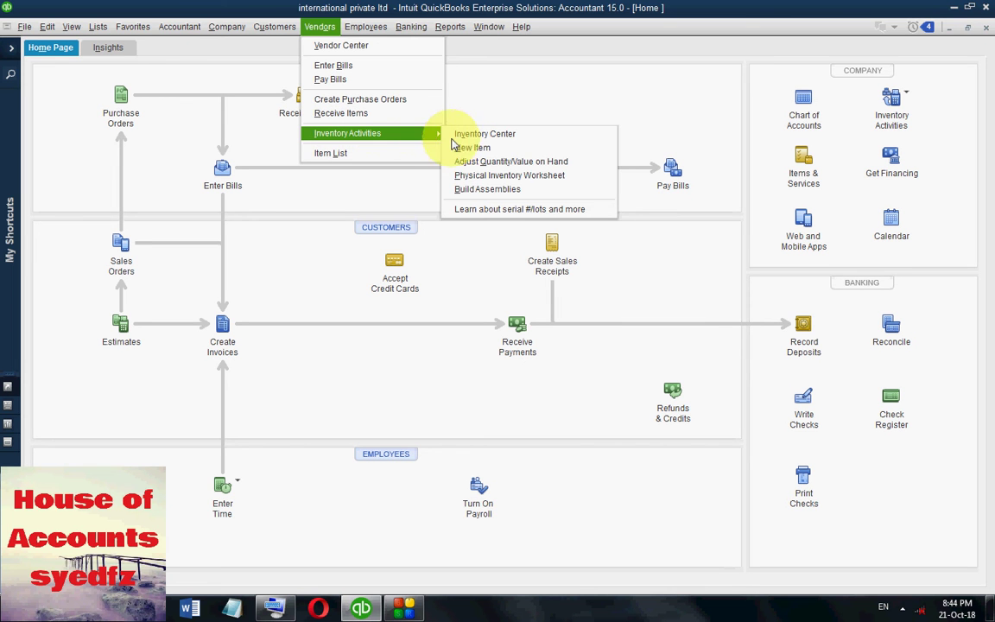
click(496, 189)
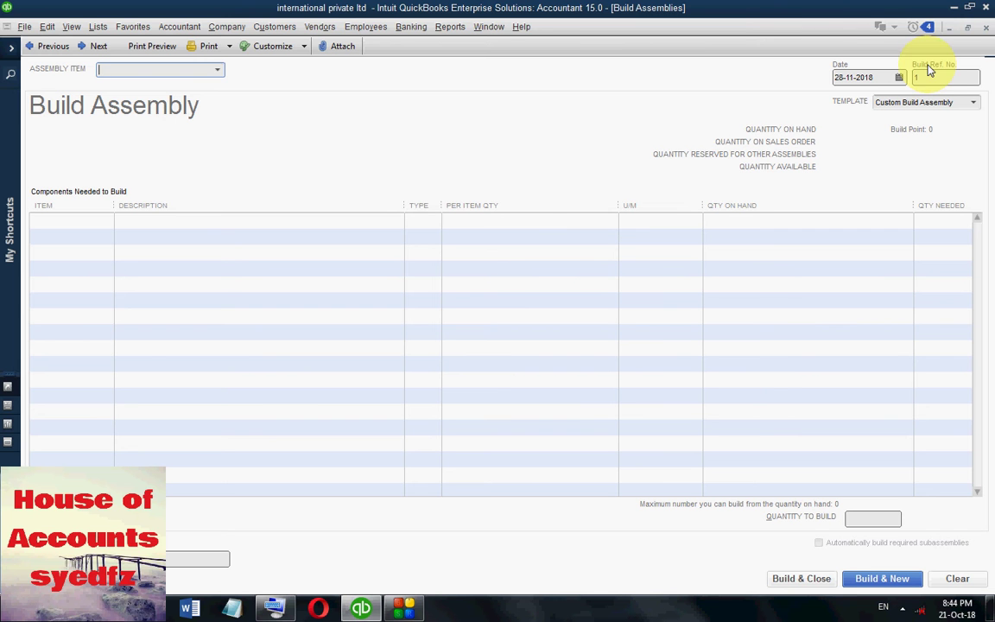
click(987, 30)
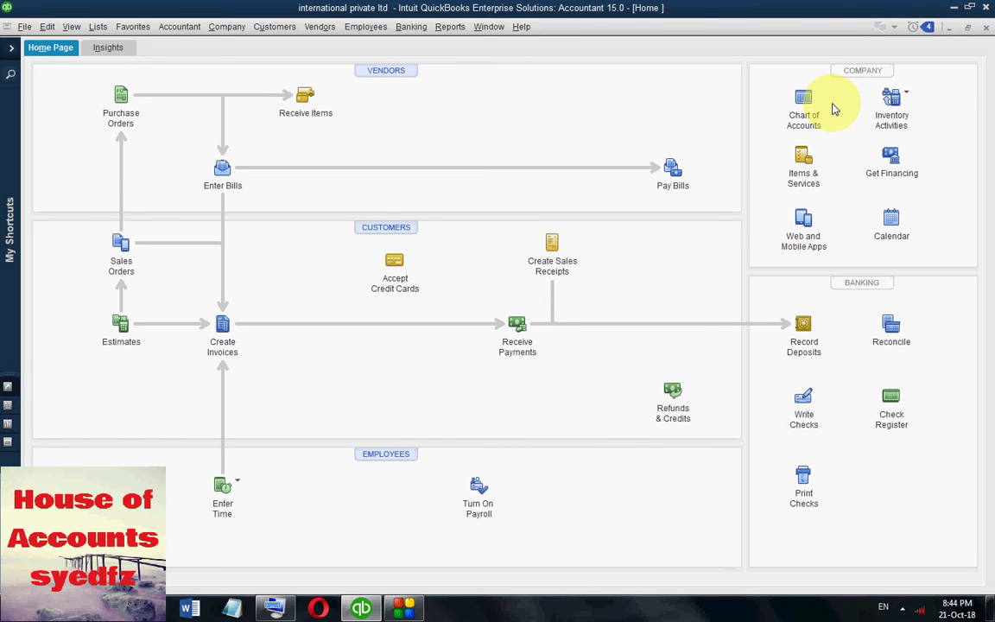
Review the raw material and finished goods entries in the Item List, and close the list.
click(274, 27)
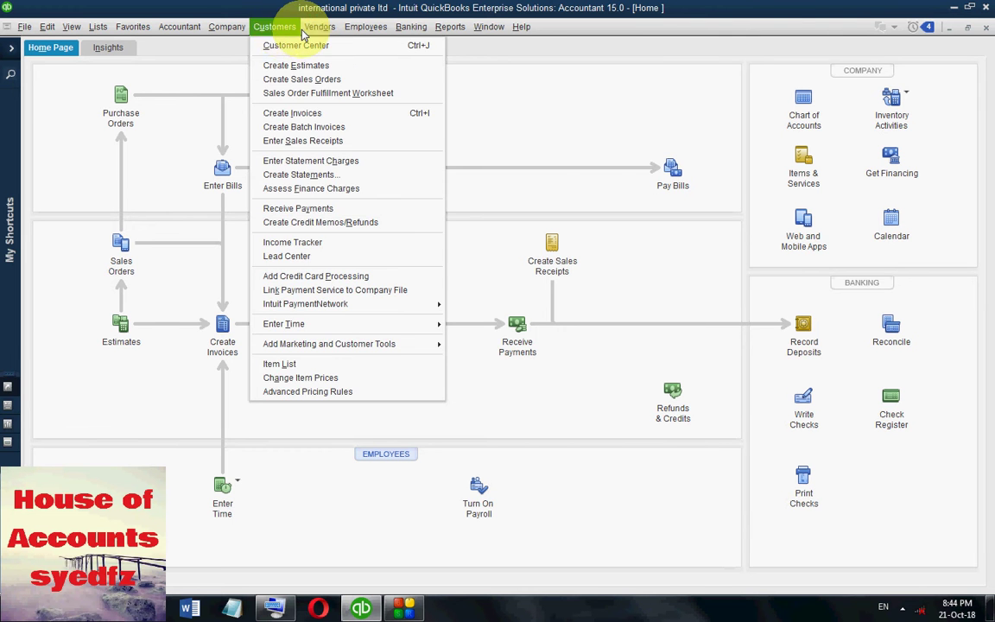
mouse_move(318, 27)
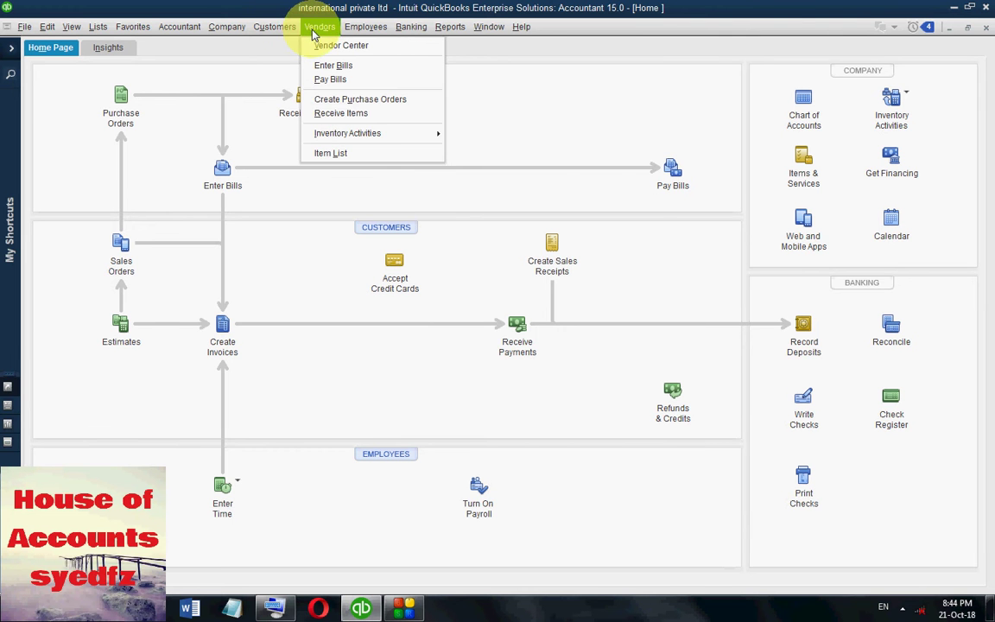
click(355, 152)
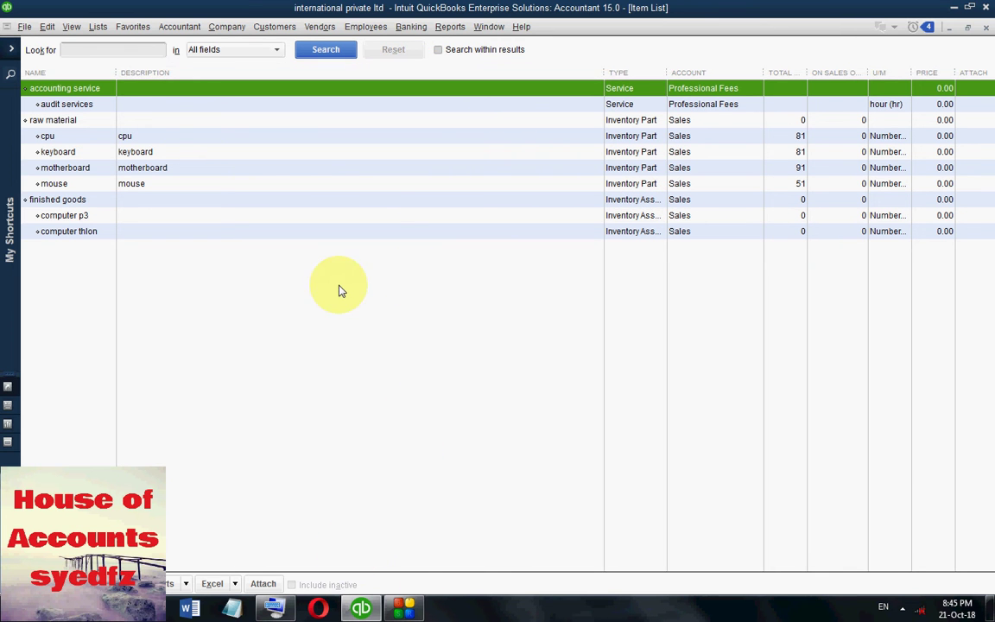
click(978, 30)
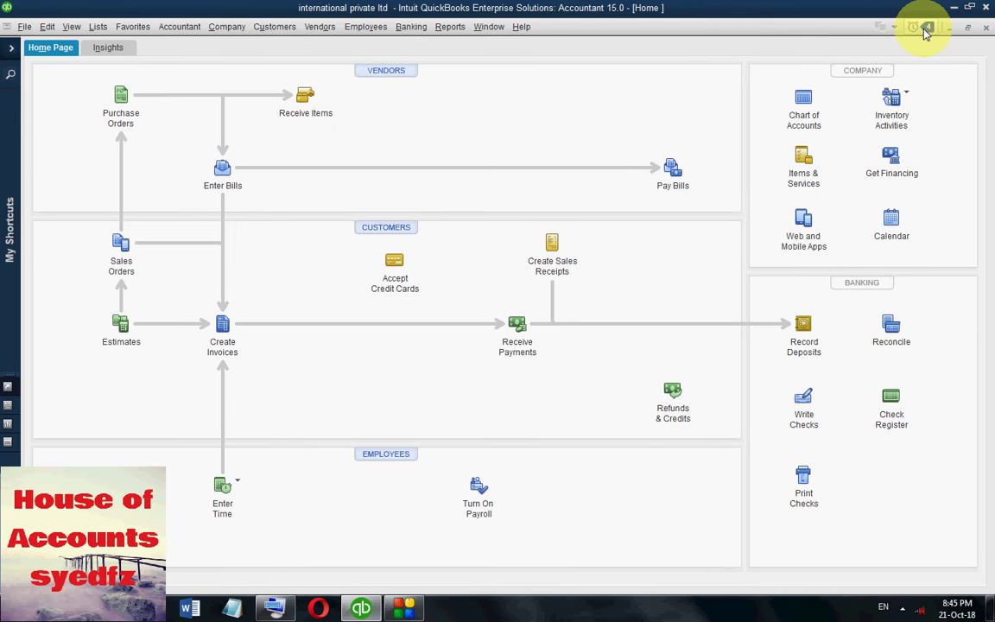
Open the upcoming invoice to print from Reminders, turn off Print Later and Email Later, and save the changes.
click(926, 30)
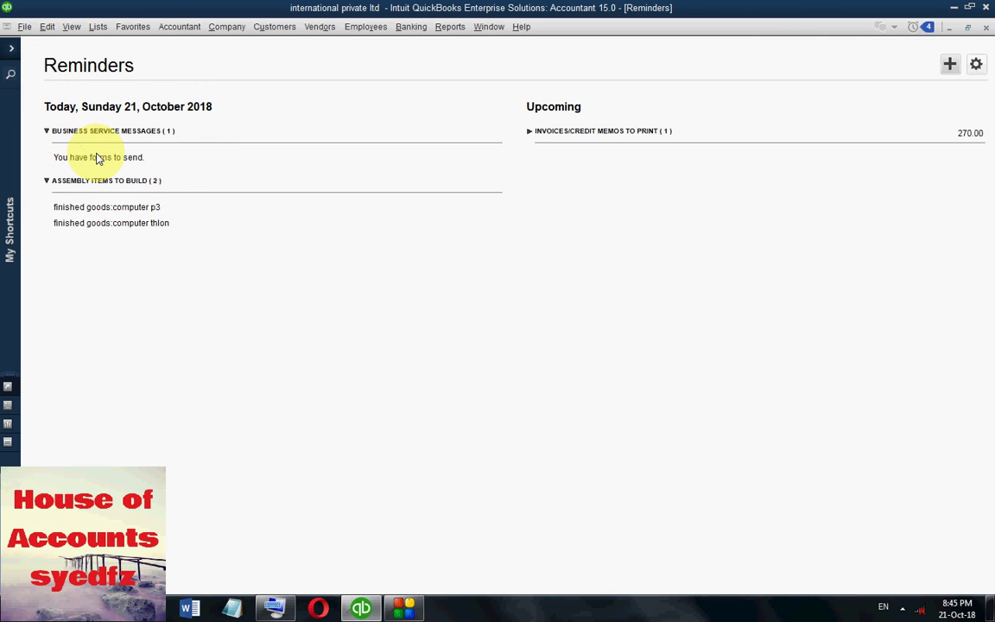
click(633, 132)
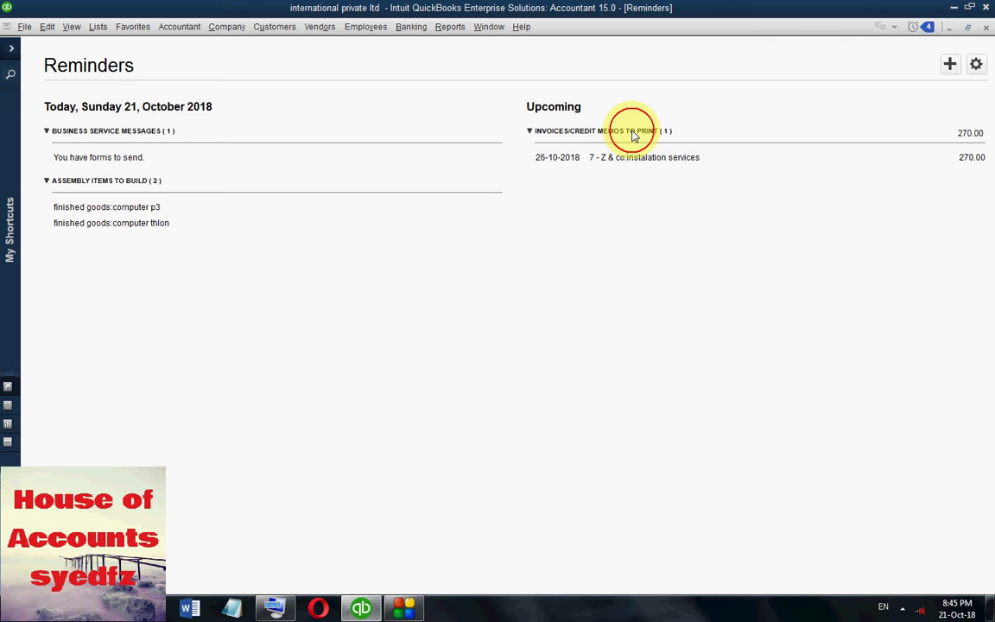
double_click(601, 160)
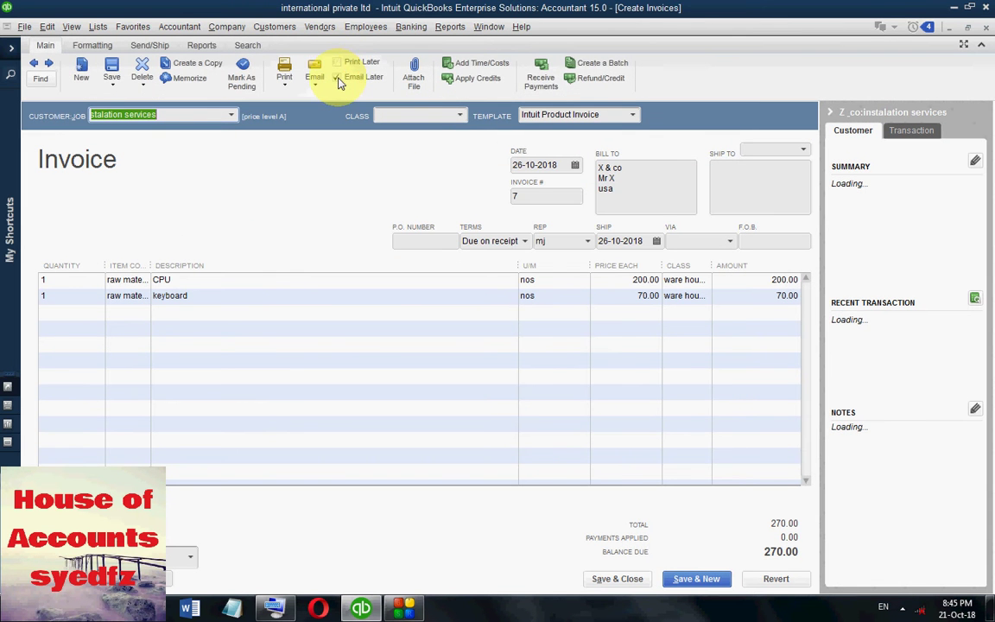
click(618, 579)
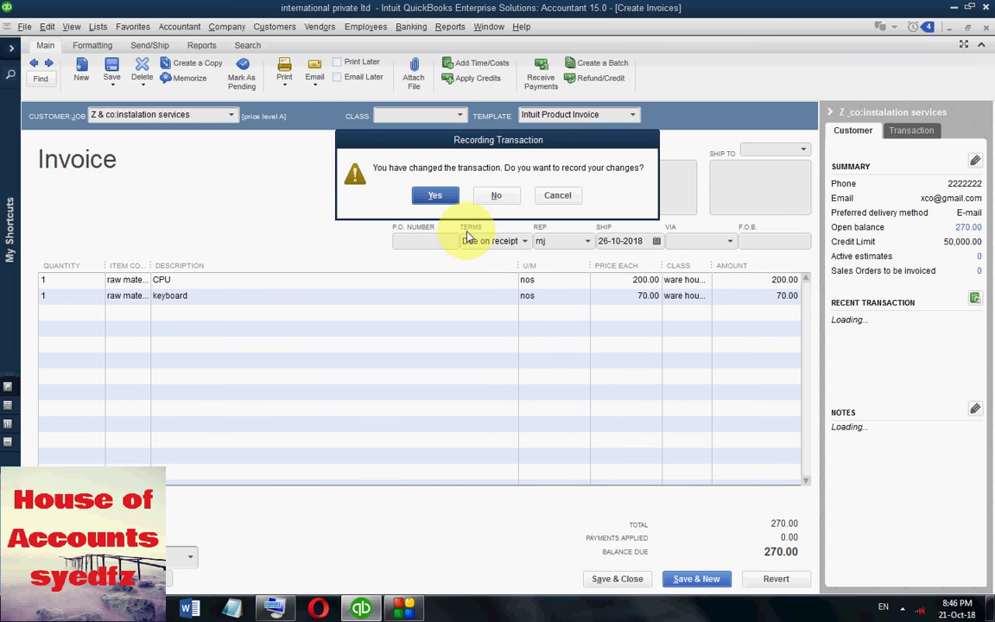
click(436, 195)
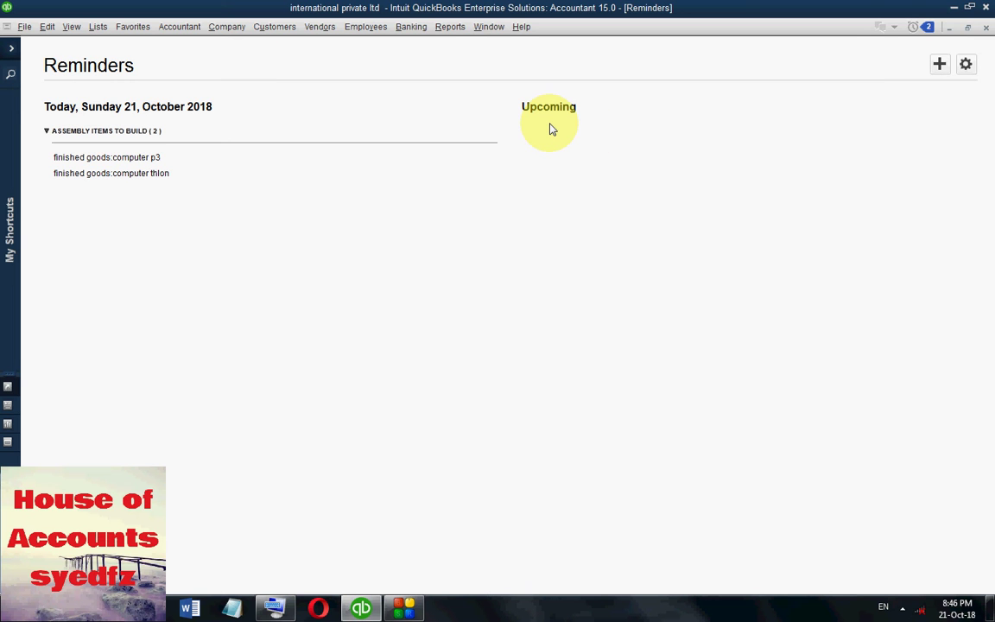
Open the build form for computer p3 from the assembly reminders and set the quantity to build to 30.
double_click(139, 160)
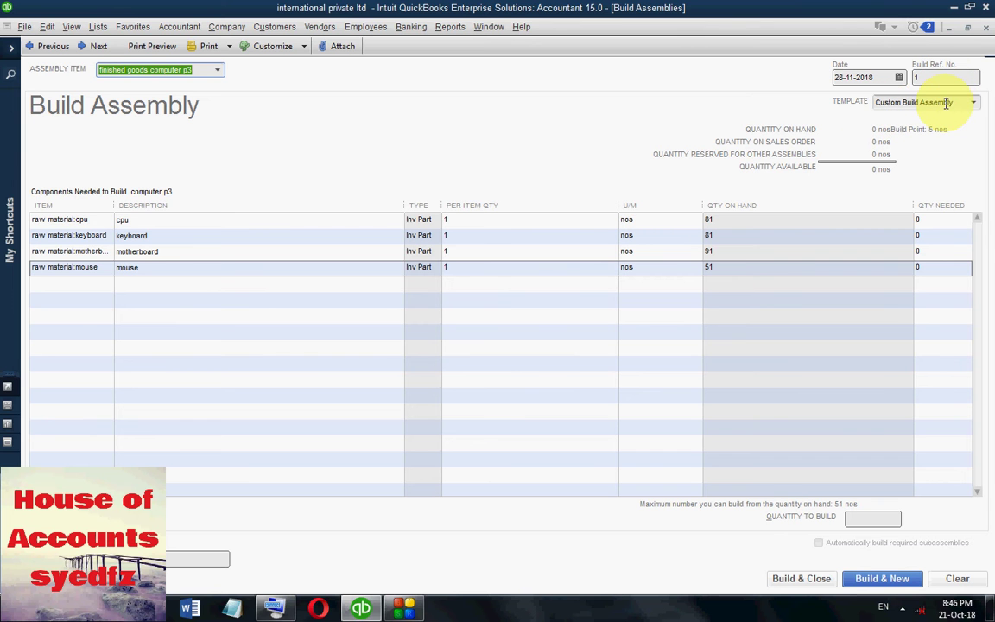
click(973, 104)
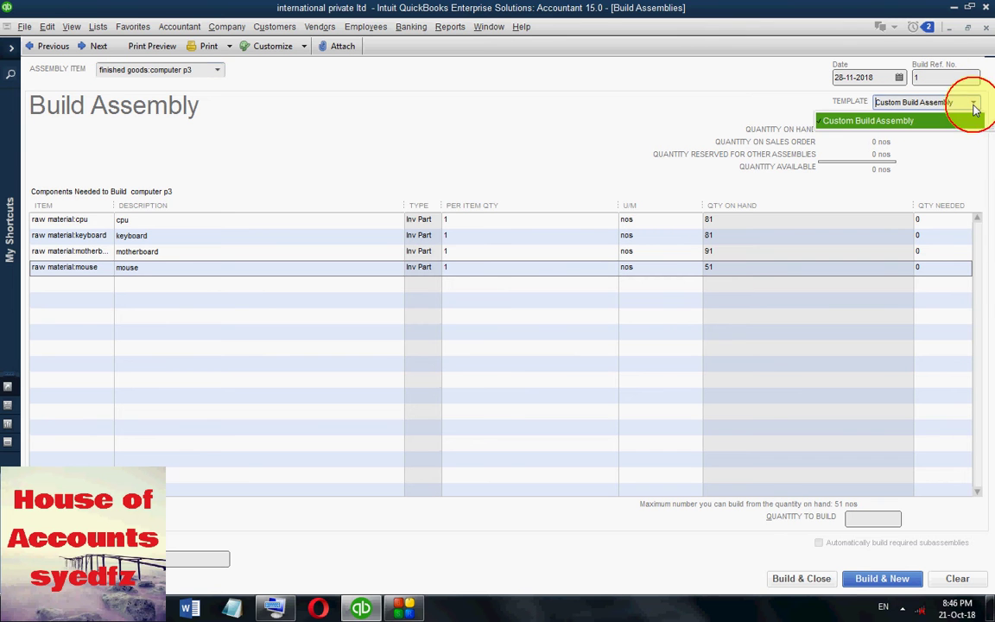
click(974, 104)
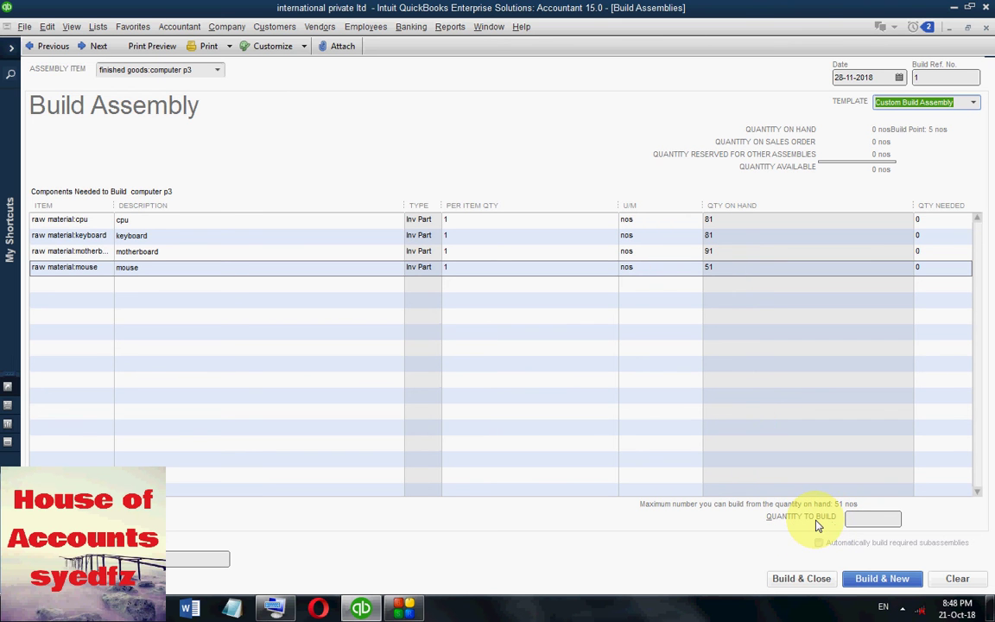
click(875, 520)
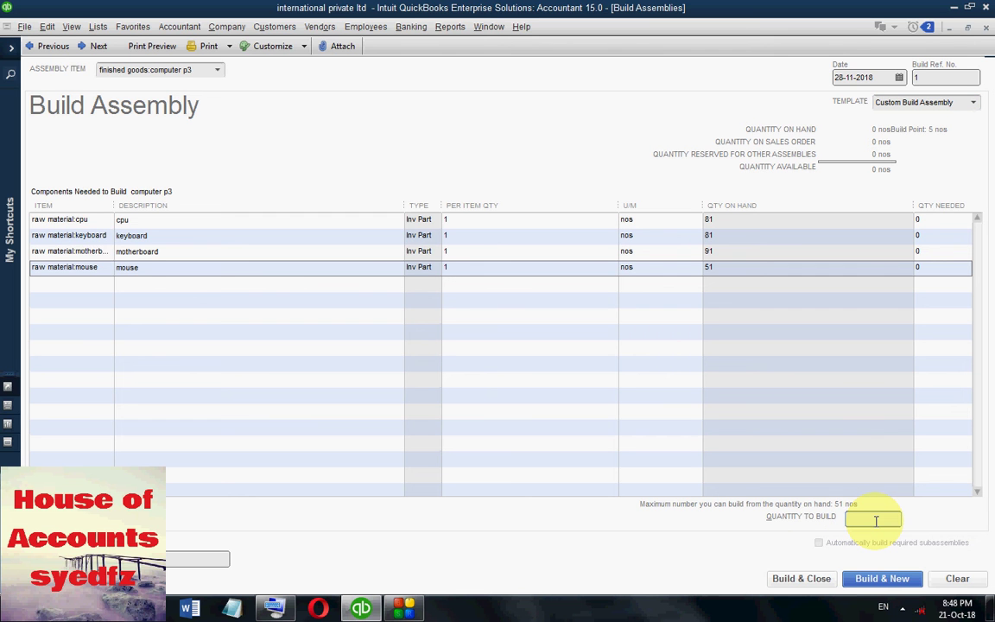
text(2)
key(BackSpace)
text(3)
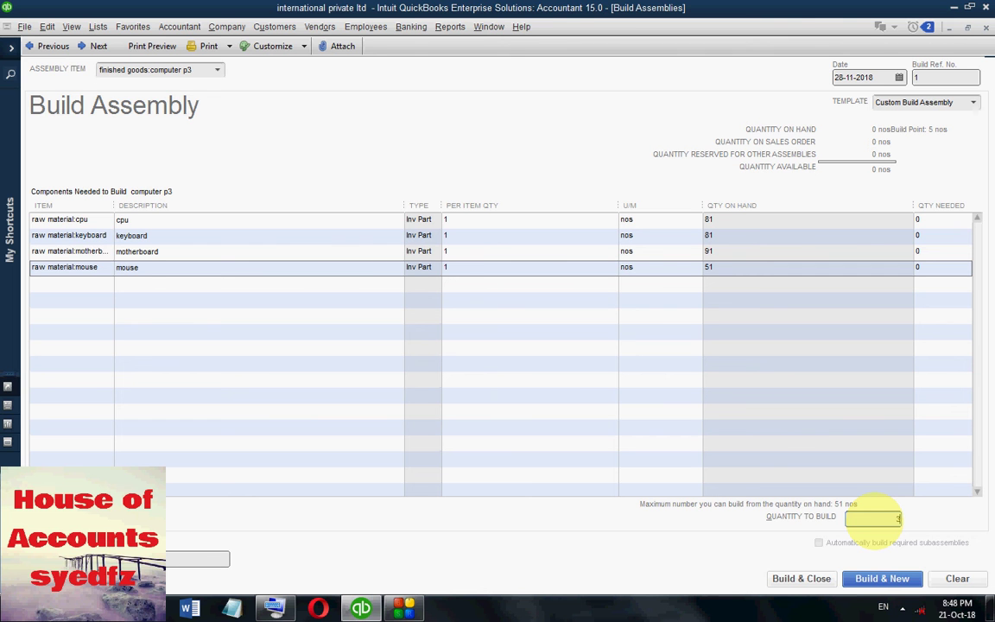
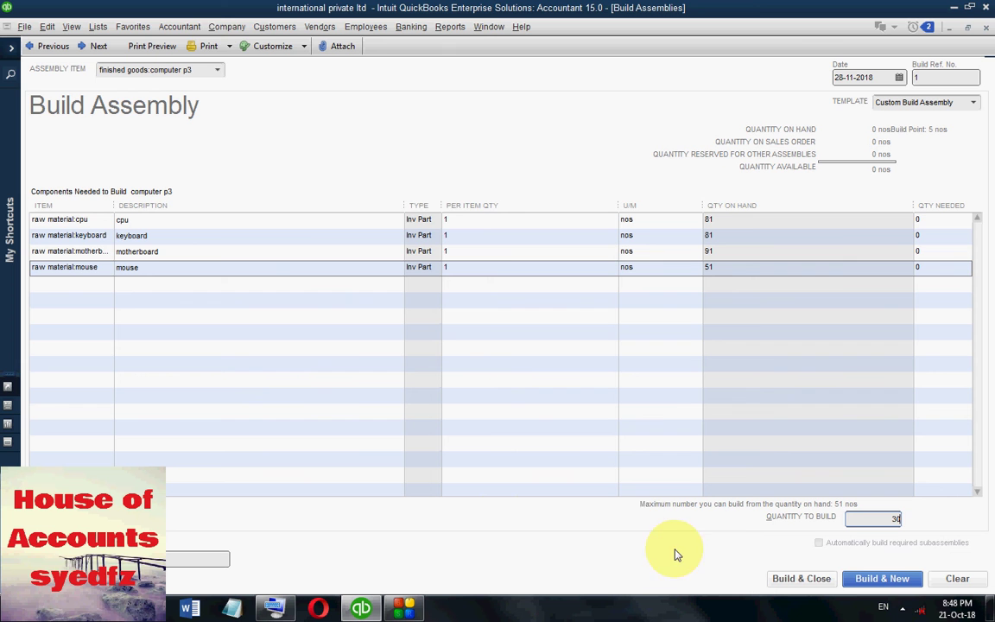
Send the computer p3 build to print, correcting the spelling of cpu to CPU and accepting the future transaction date.
click(229, 48)
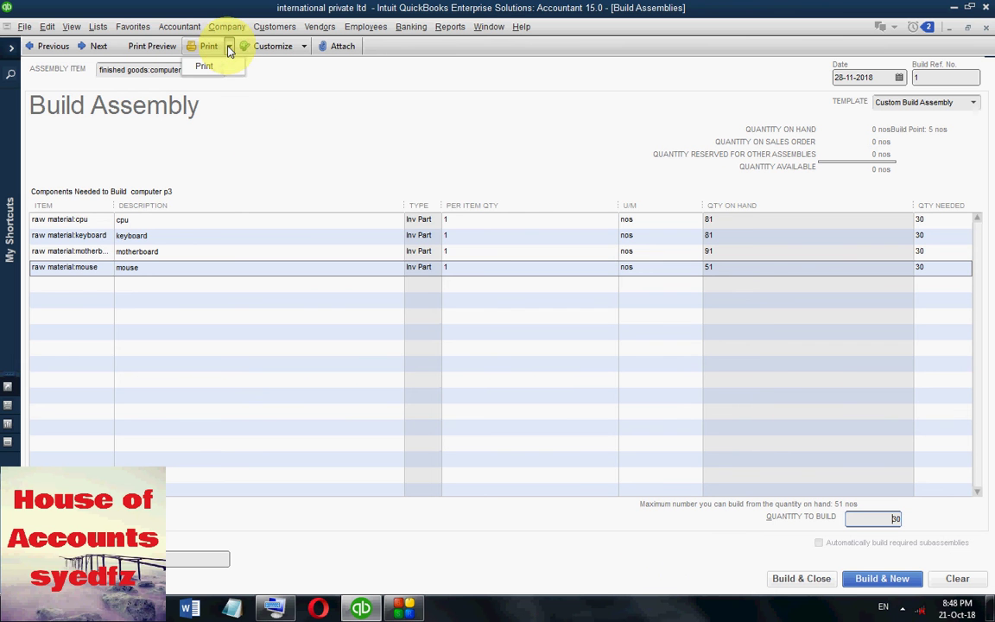
click(204, 65)
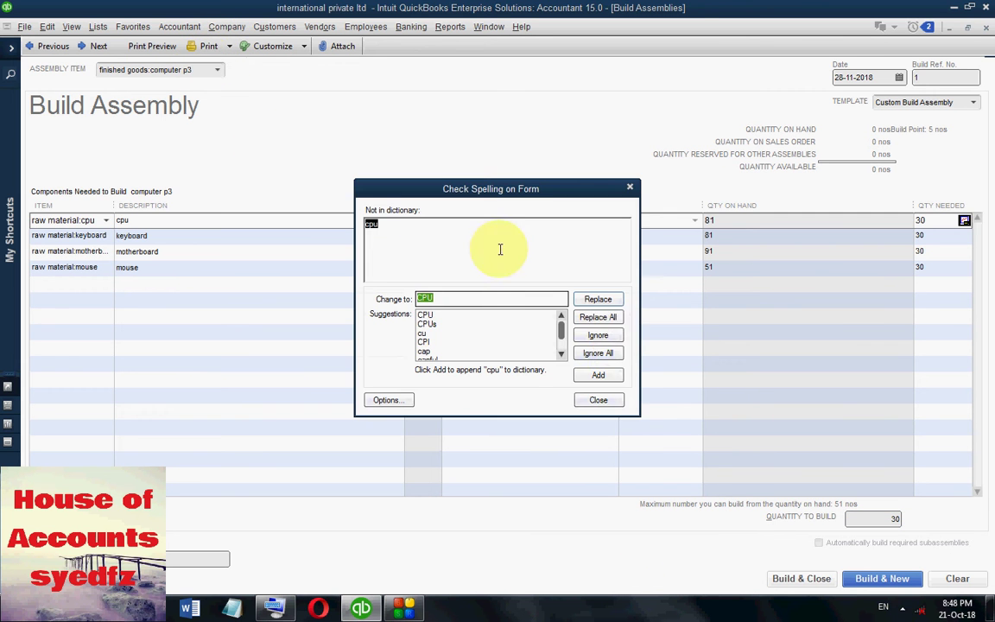
click(601, 300)
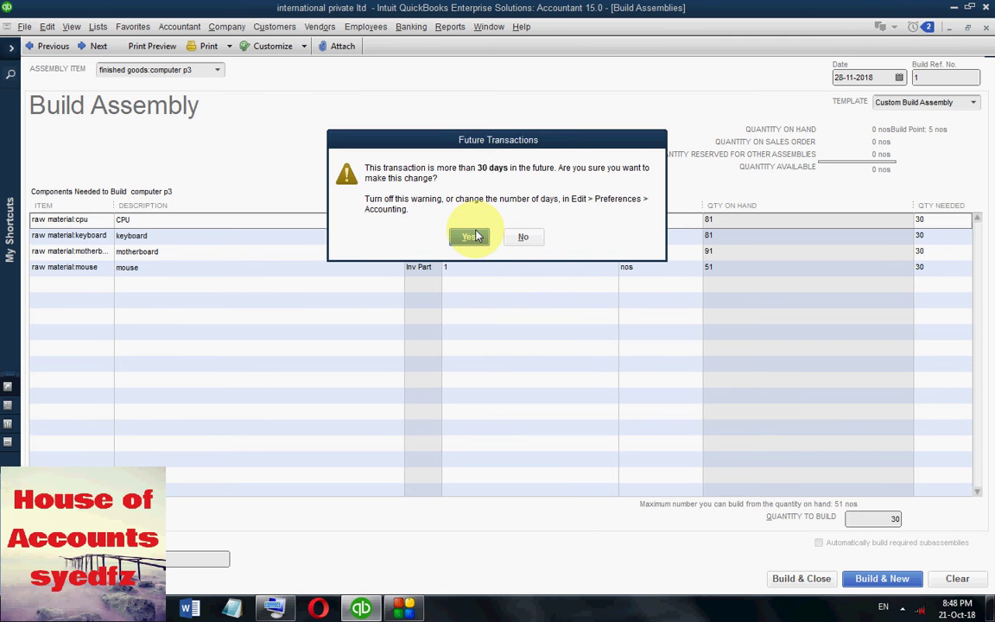
click(473, 237)
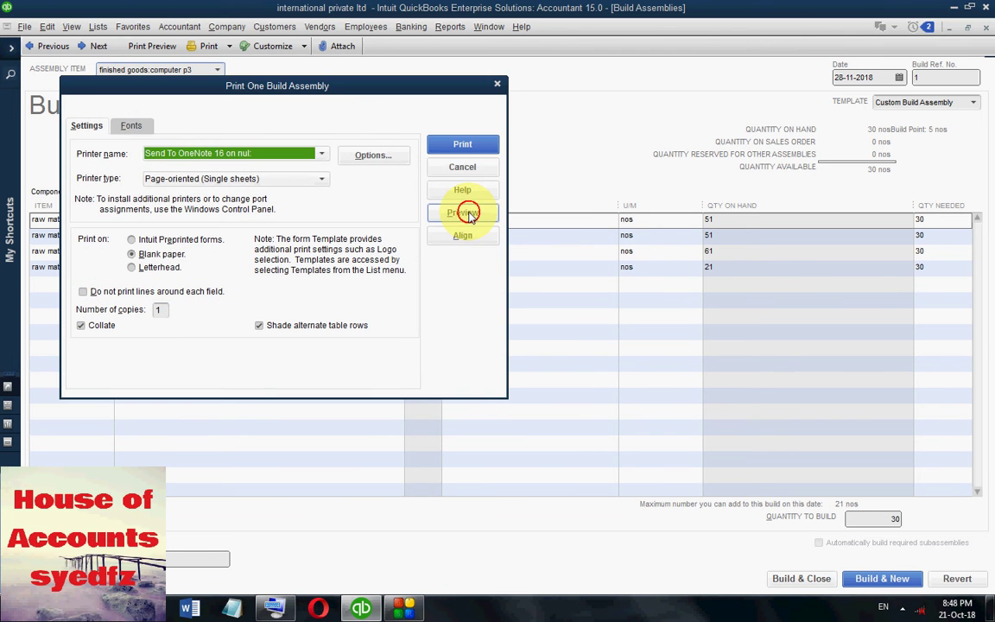
Preview the printed computer p3 build form, examine its items and needed quantities up close, and leave without printing.
click(463, 212)
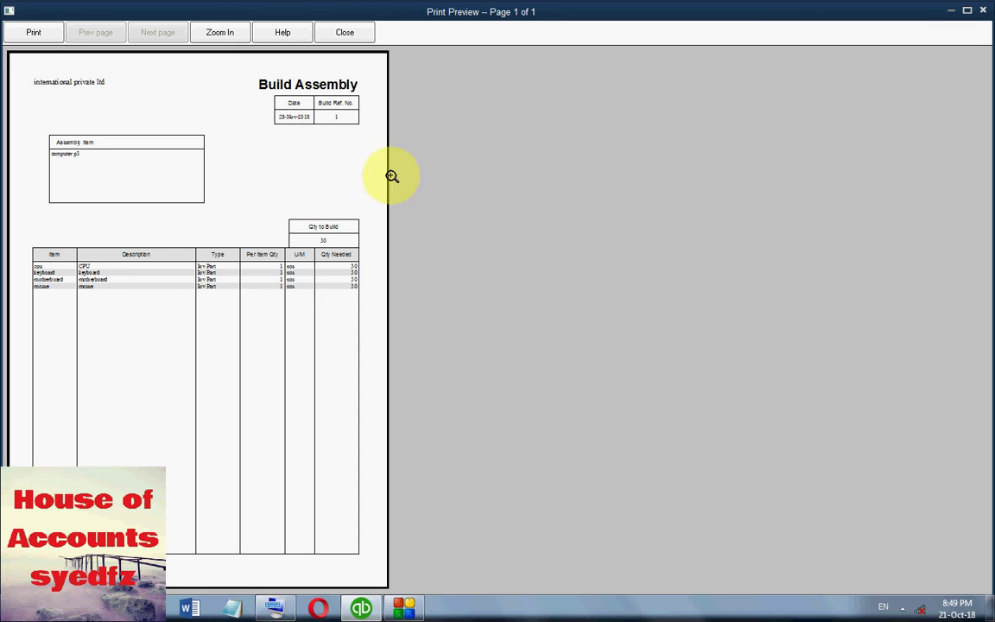
click(279, 178)
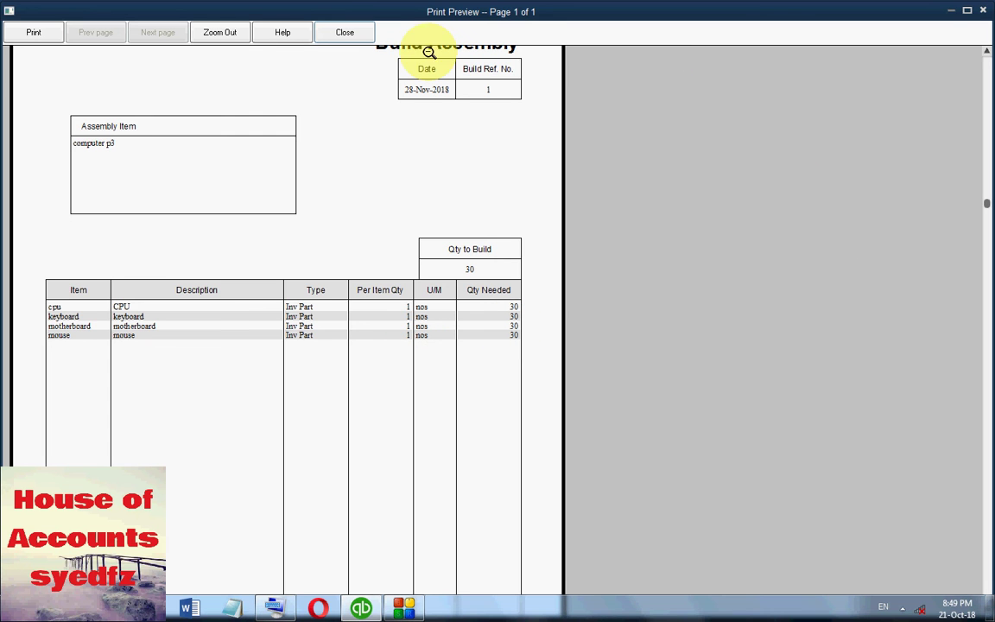
click(350, 38)
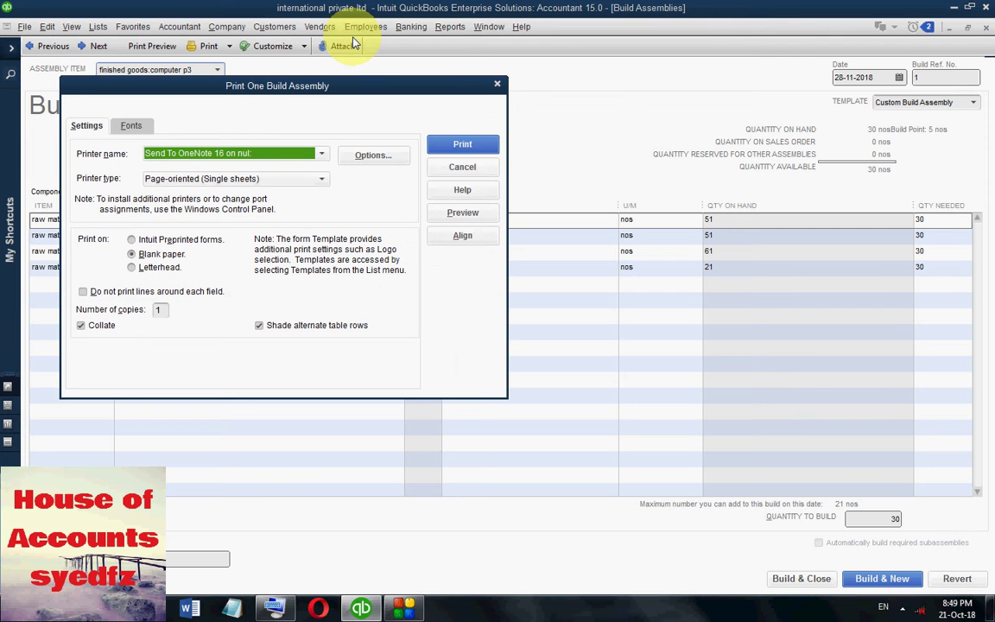
click(474, 167)
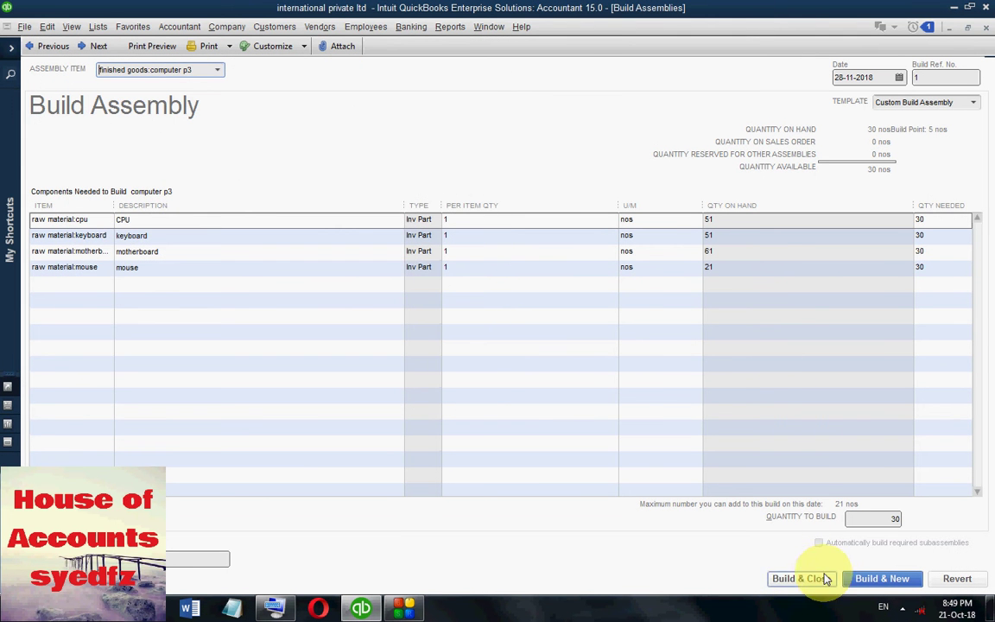
Record the computer p3 build and start a new one for computer thlon with a quantity to build of 20.
click(872, 578)
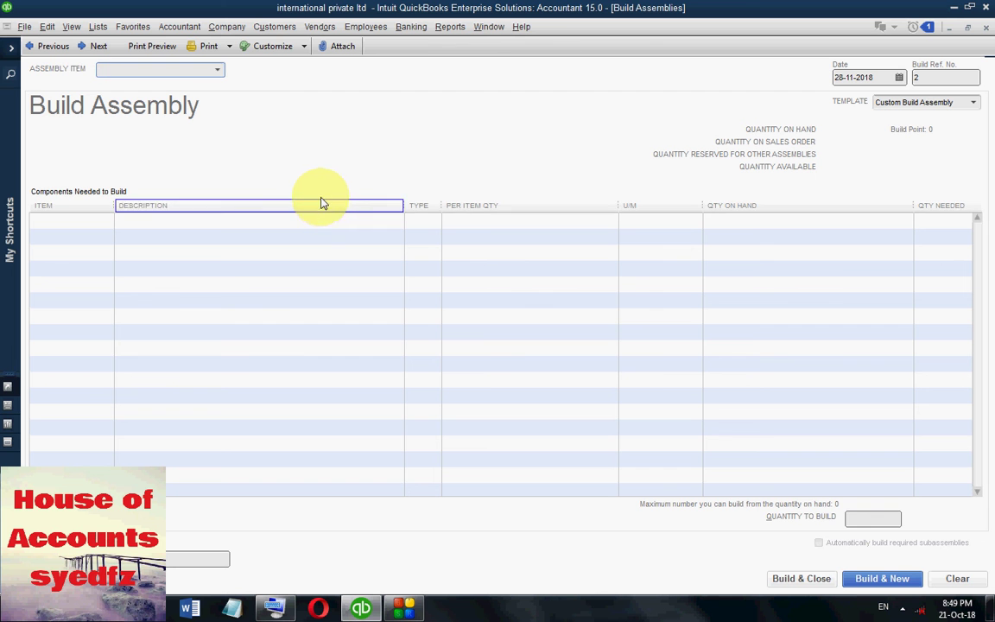
click(217, 70)
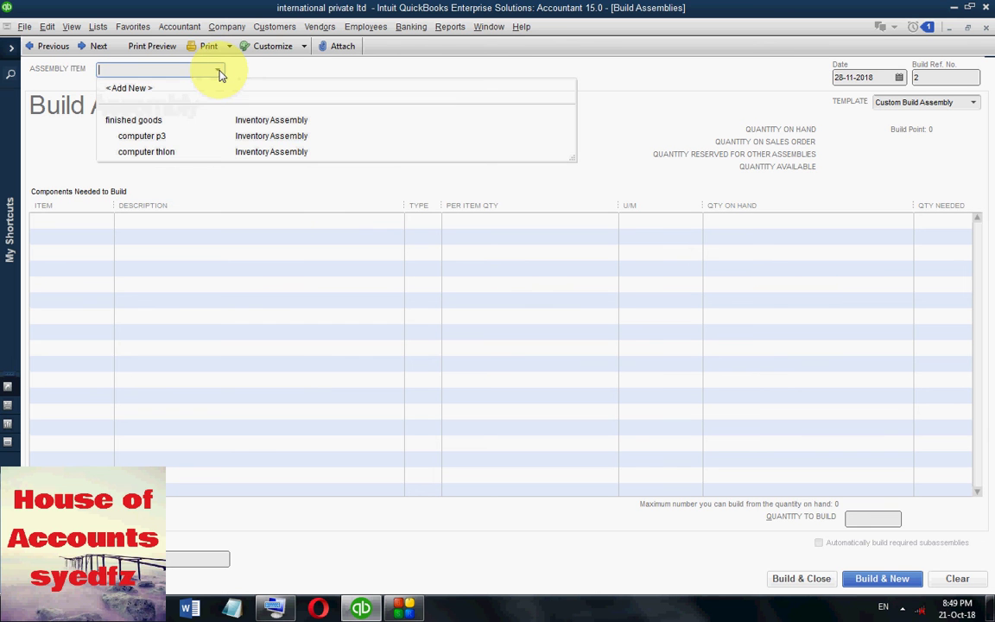
click(302, 193)
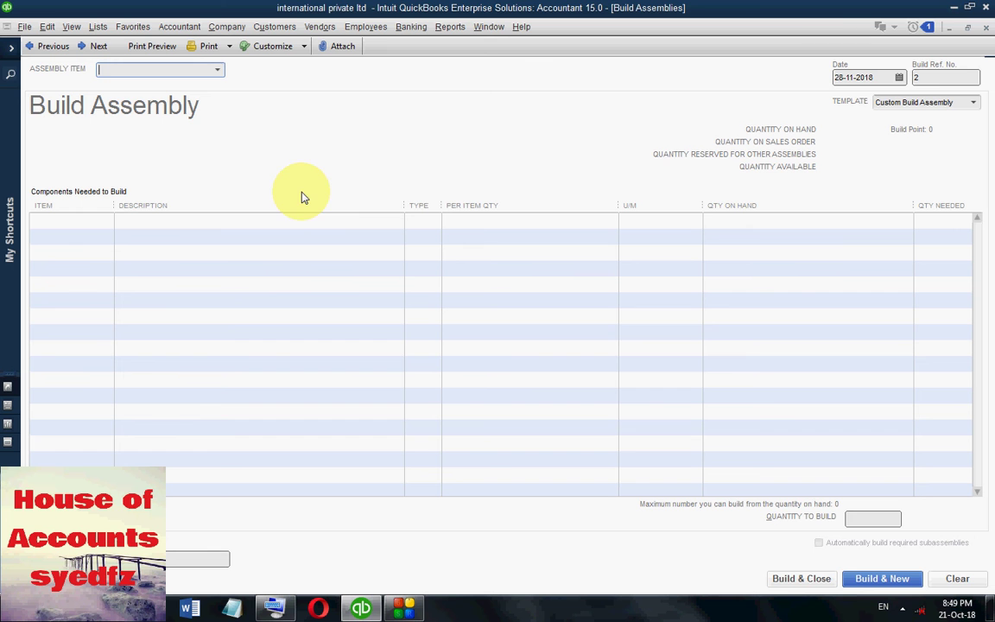
click(219, 74)
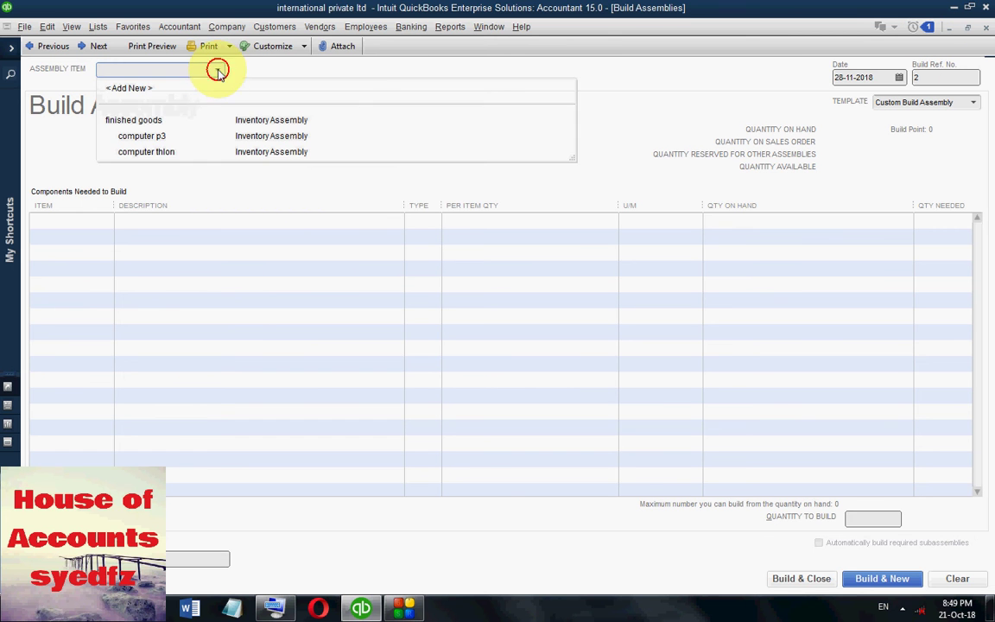
click(243, 153)
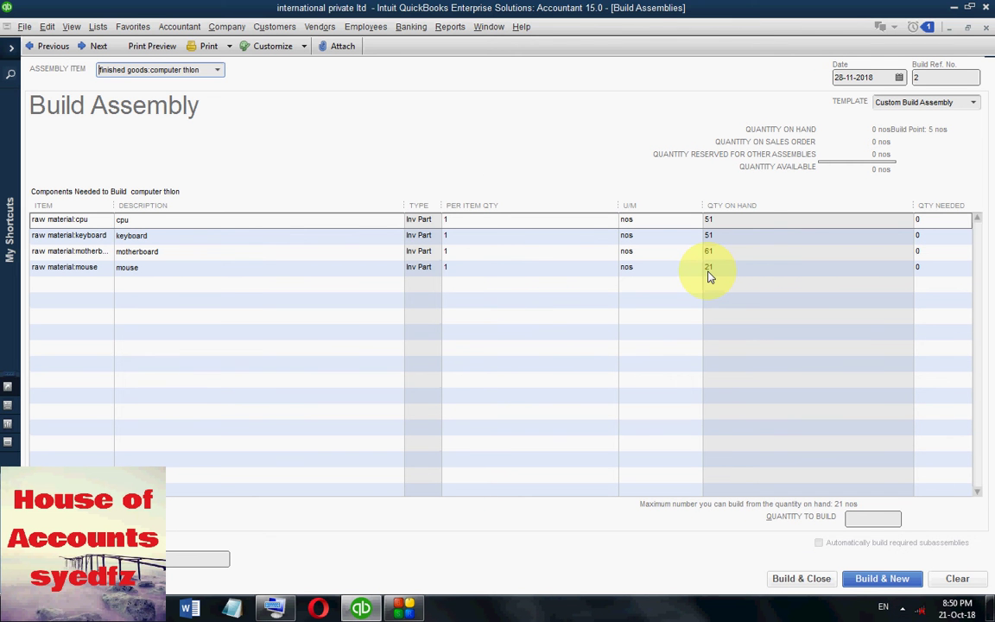
click(873, 519)
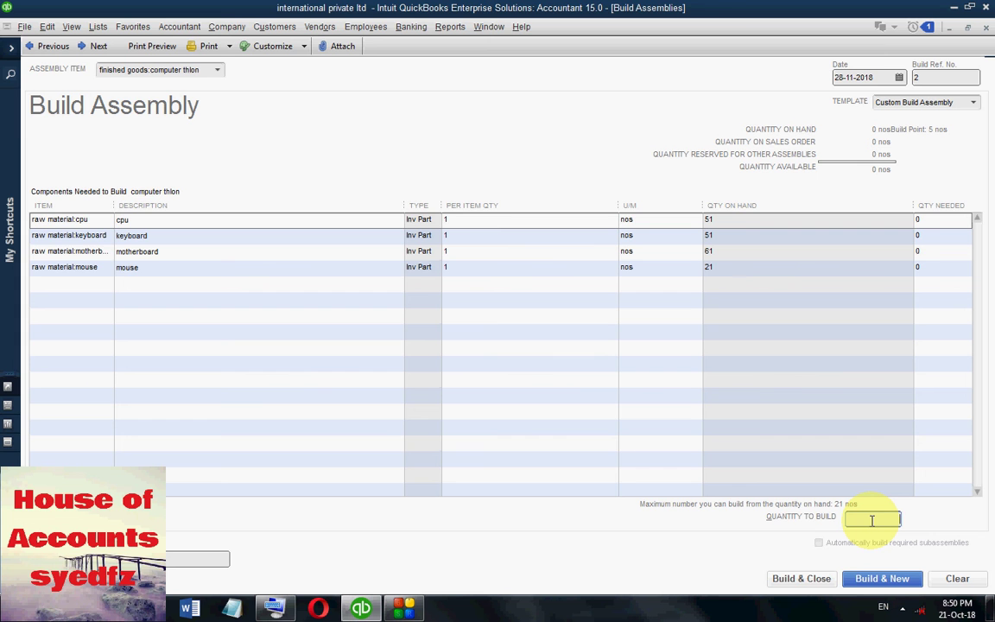
text(1)
text(20)
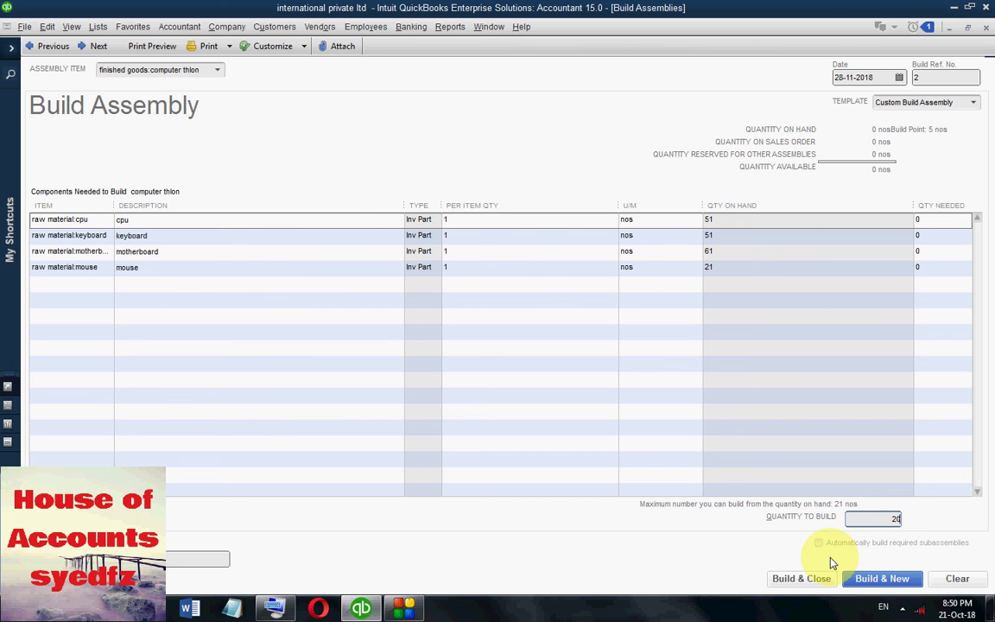
Send the computer thlon build to print, closing the spelling check without replacing cpu.
click(230, 50)
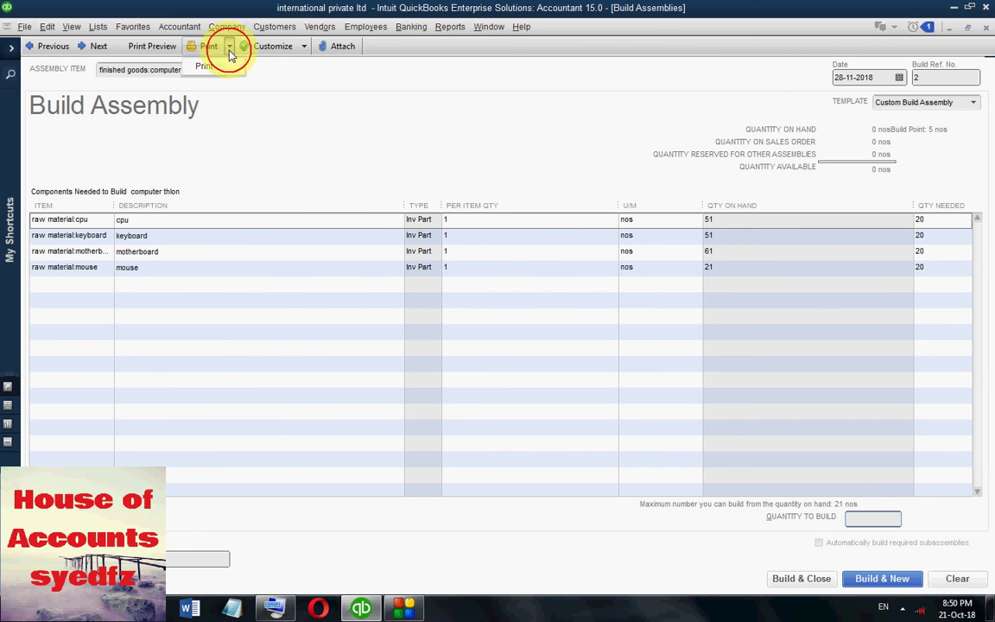
click(223, 66)
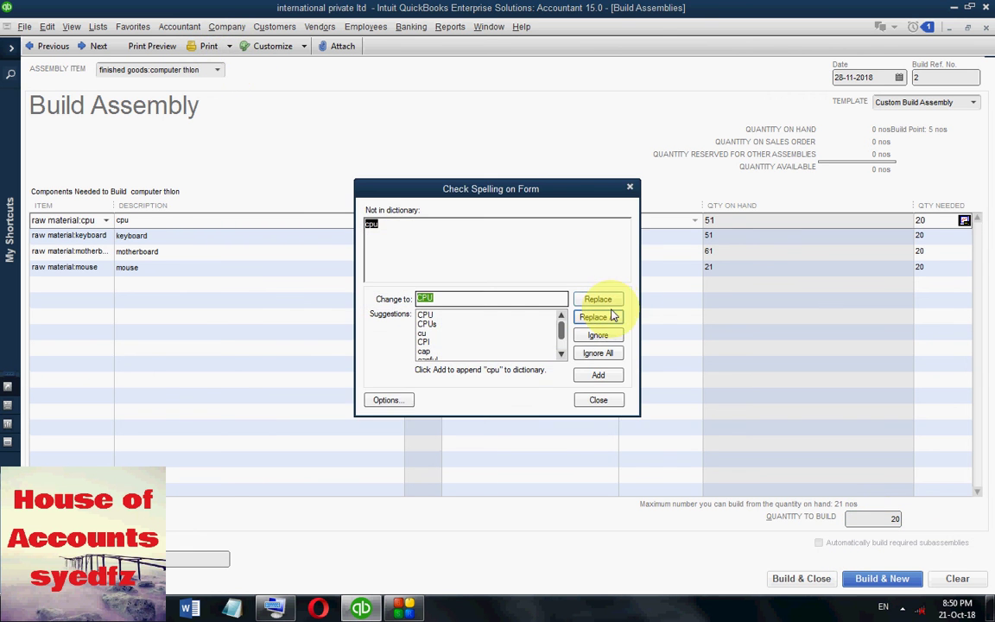
click(598, 401)
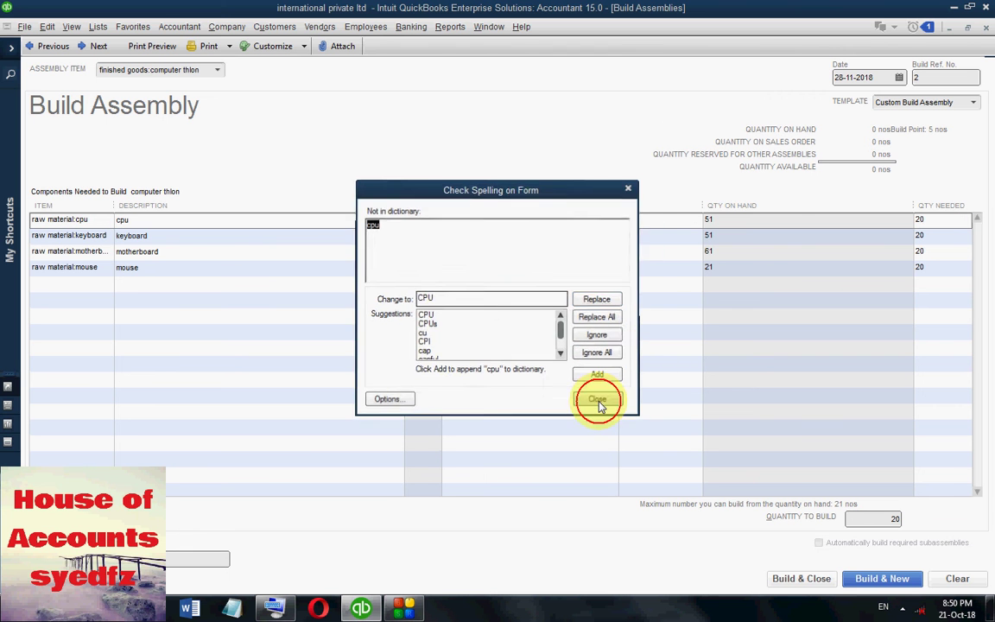
click(473, 239)
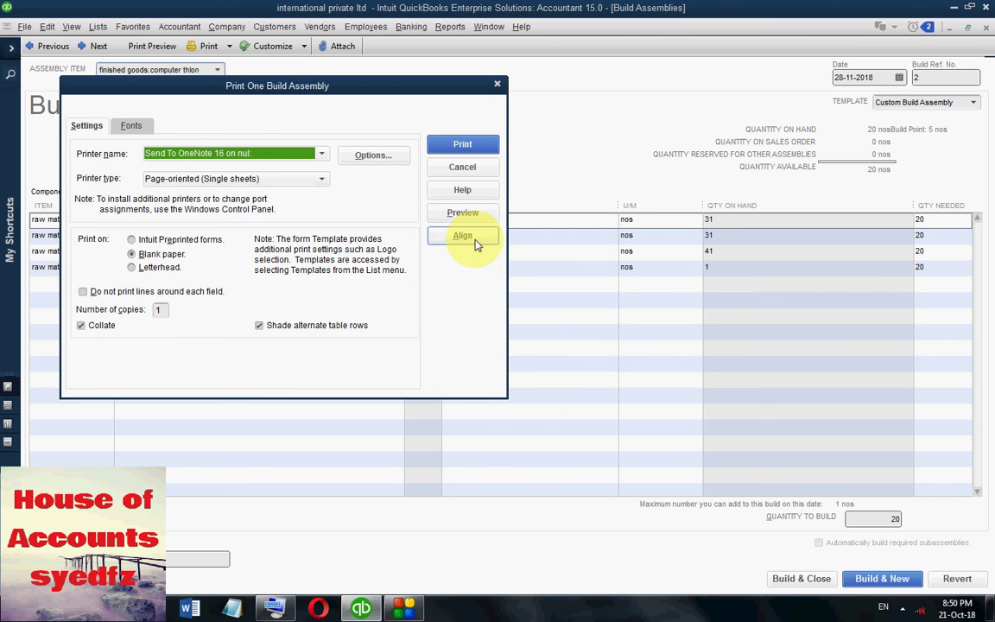
Preview the computer thlon build form from the print settings, examine its components and needed quantities up close, and leave without printing.
click(462, 214)
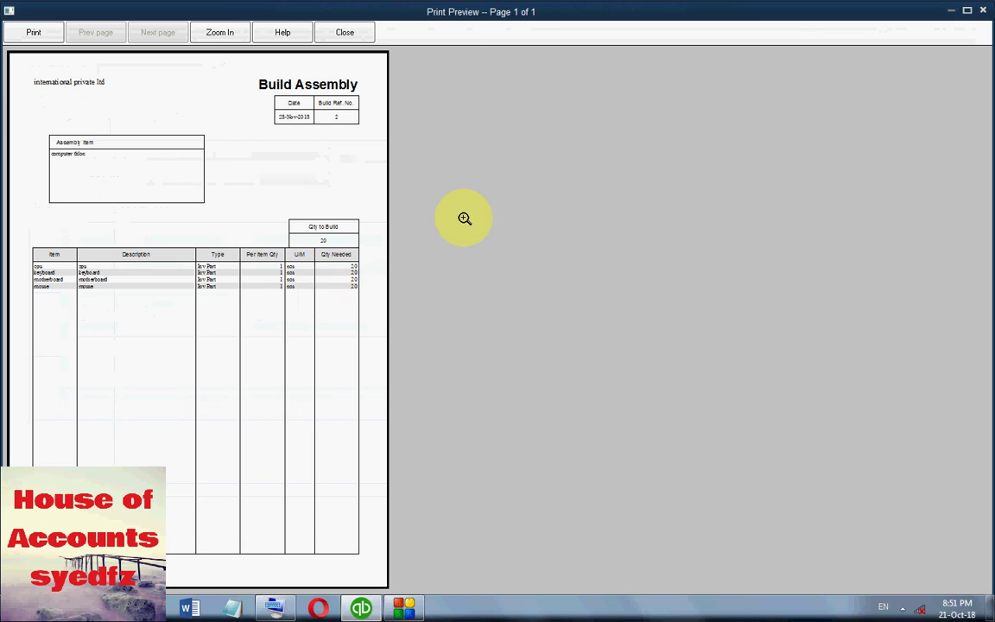
click(382, 339)
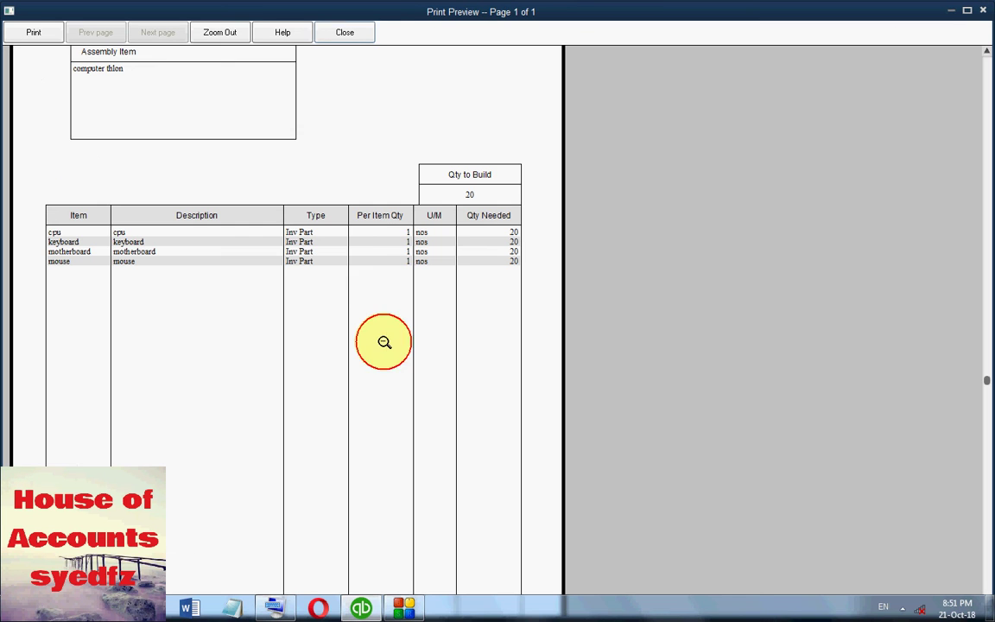
click(357, 35)
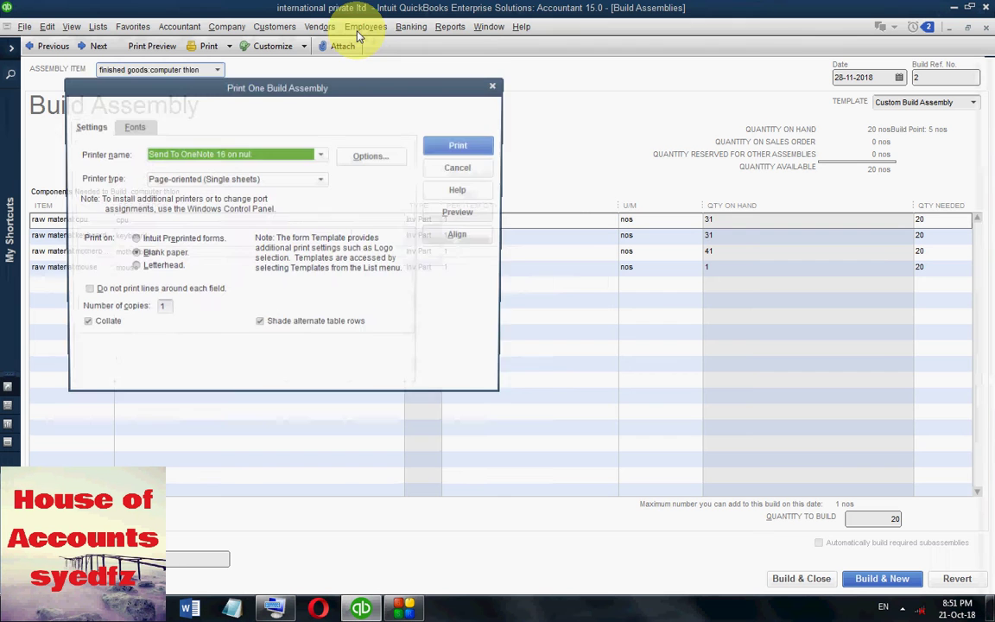
click(461, 167)
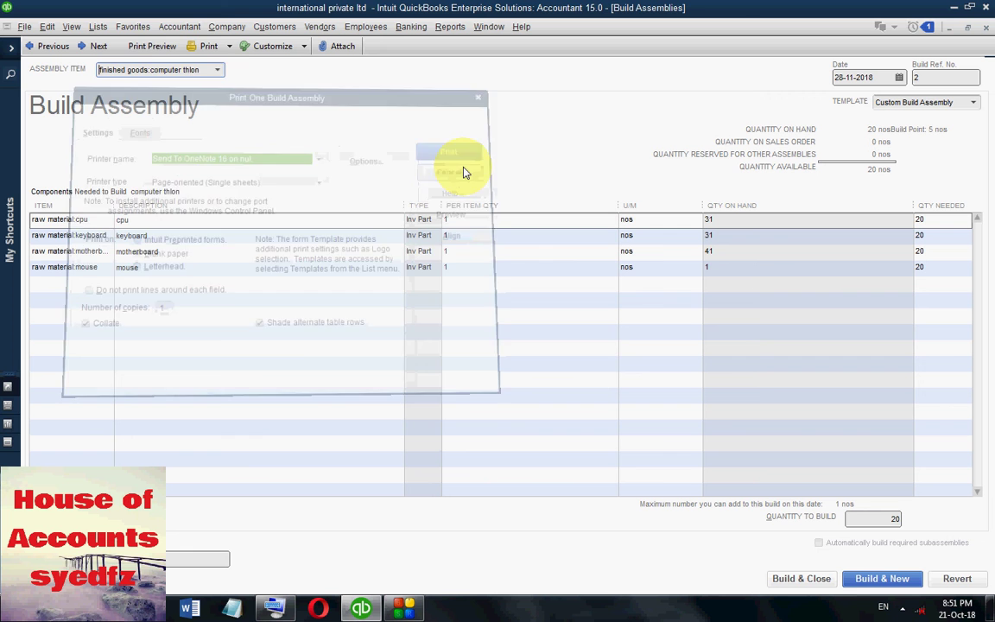
Preview the computer thlon form once more directly from the build window, and record and close the build.
click(153, 48)
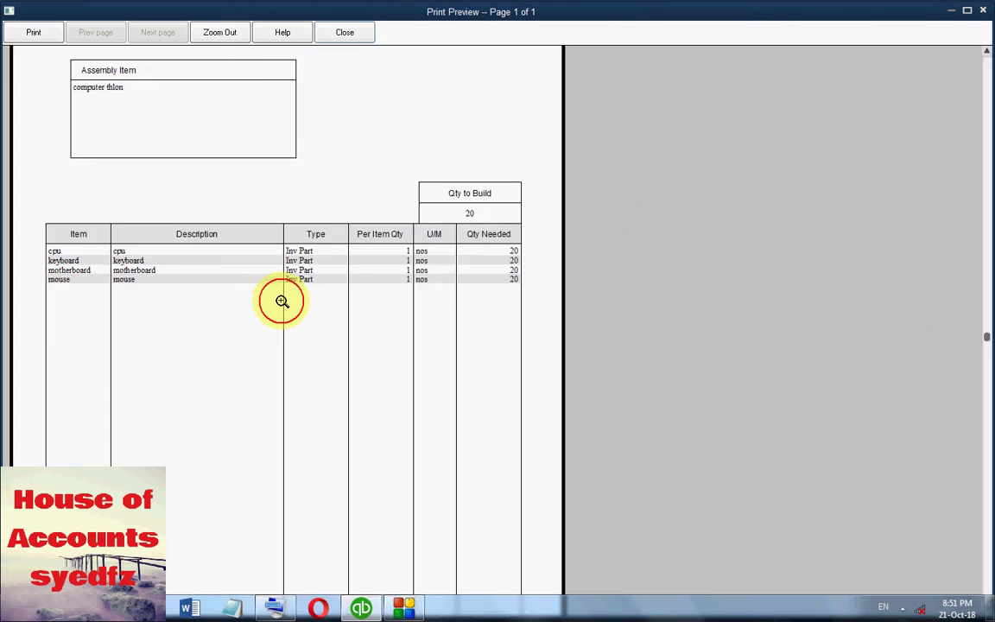
click(282, 299)
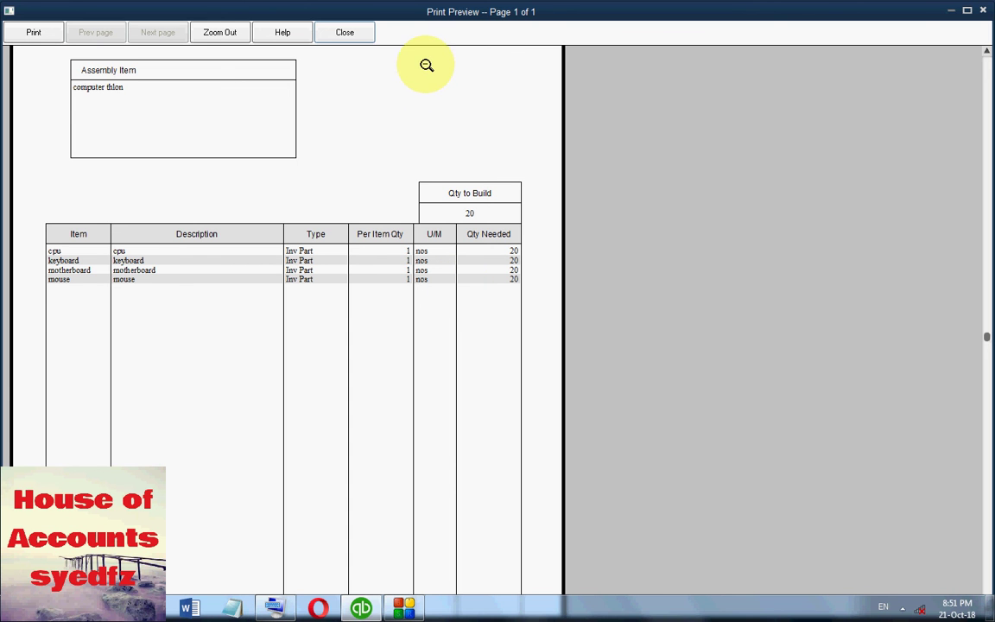
click(366, 36)
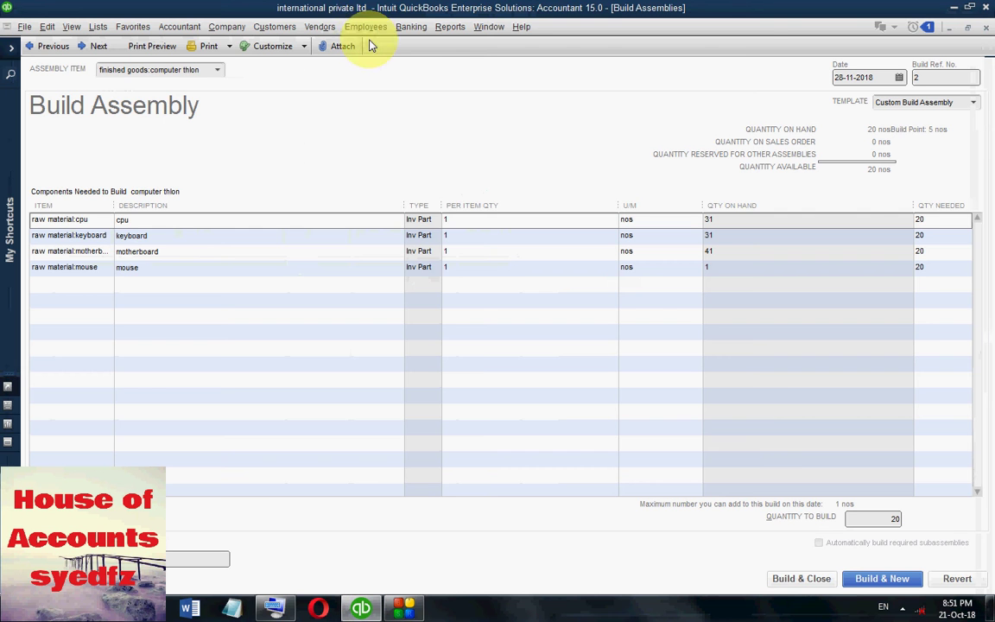
click(801, 578)
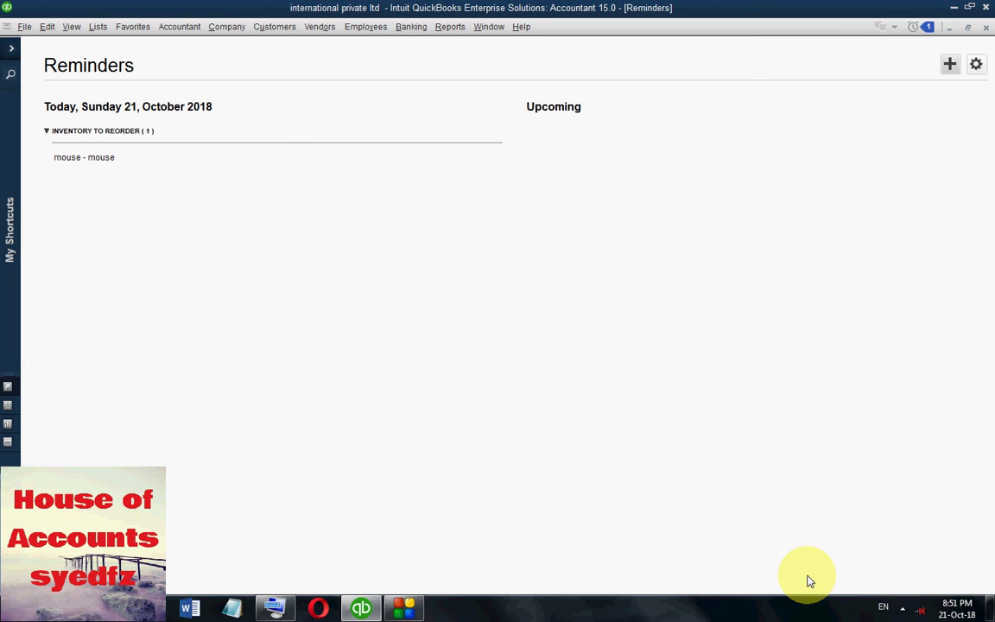
Open the mouse item from the inventory reorder reminders, examine its reorder point and stock on hand, and close it.
click(110, 164)
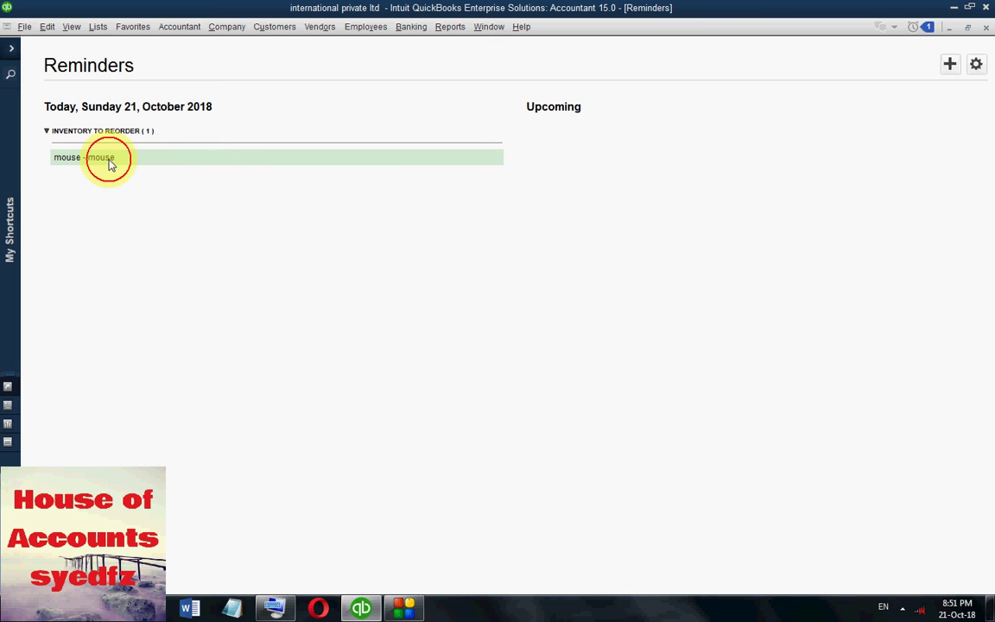
double_click(109, 160)
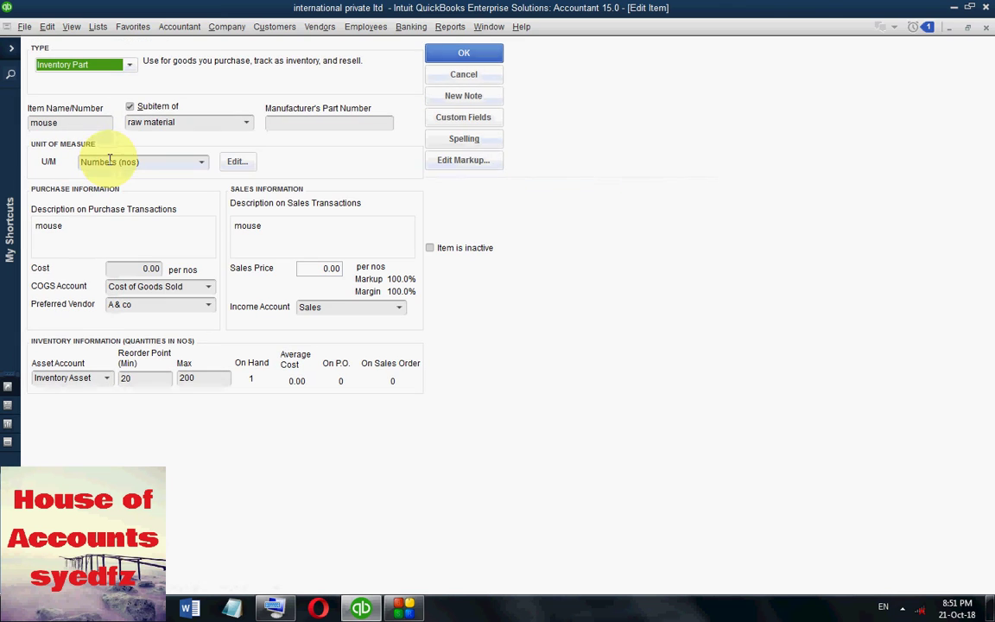
click(484, 53)
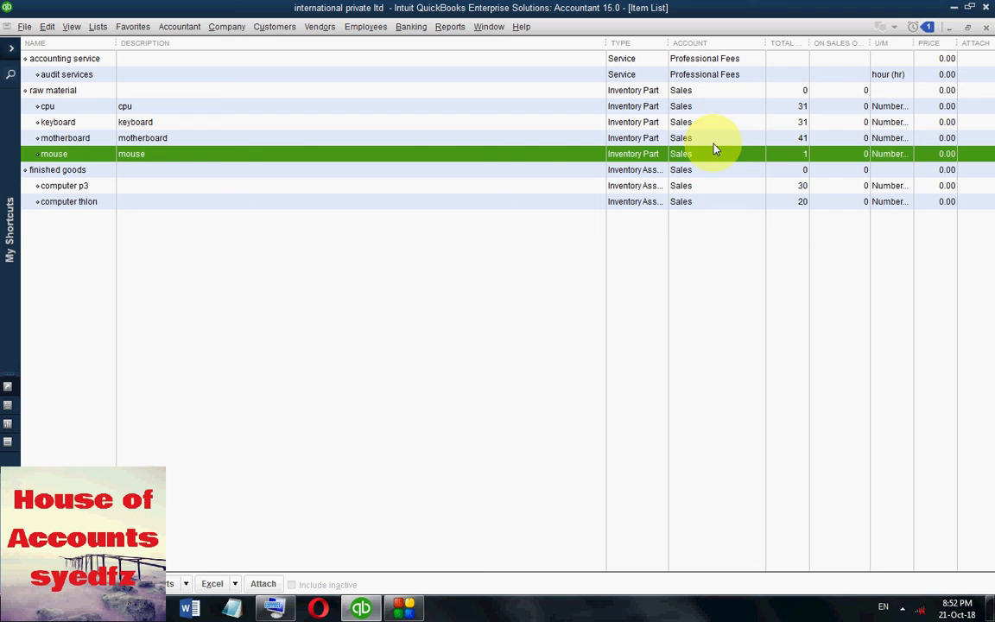
Review the mouse item's record again from both the reminders and the item list, and close the list to return to the reminders.
click(913, 27)
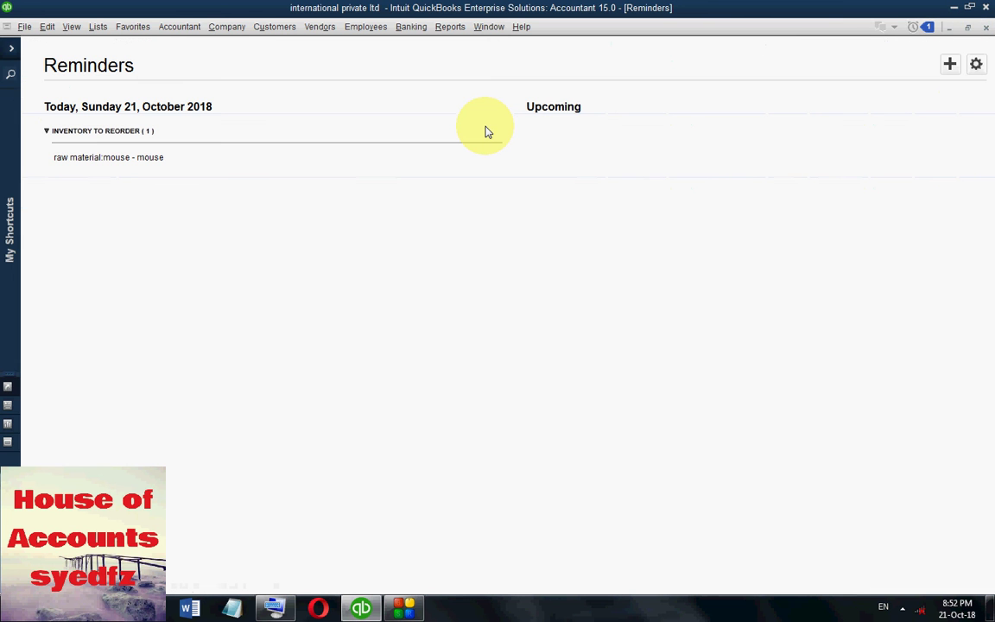
click(86, 158)
double_click(87, 158)
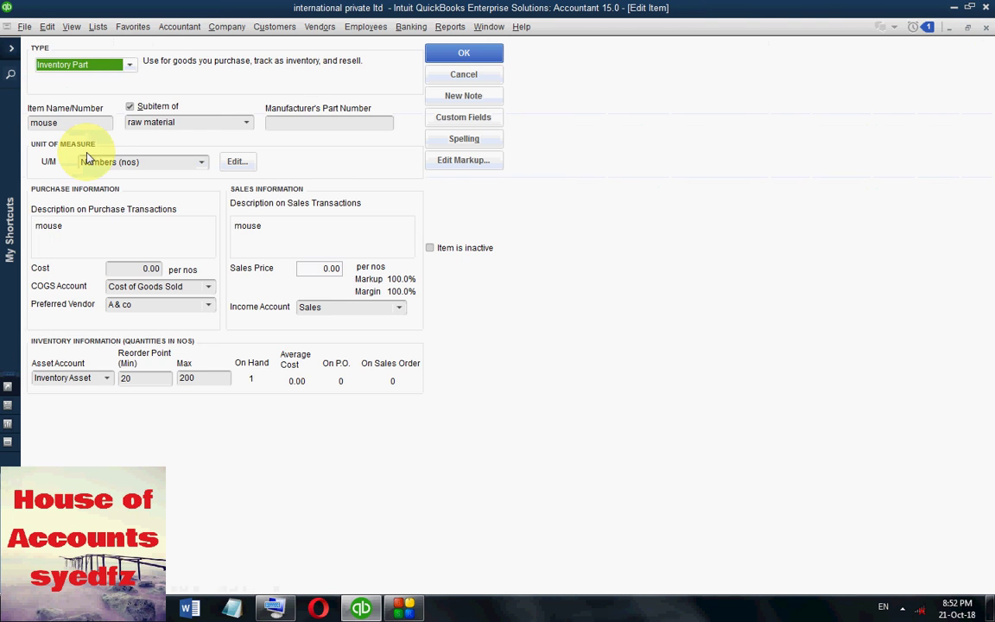
click(458, 56)
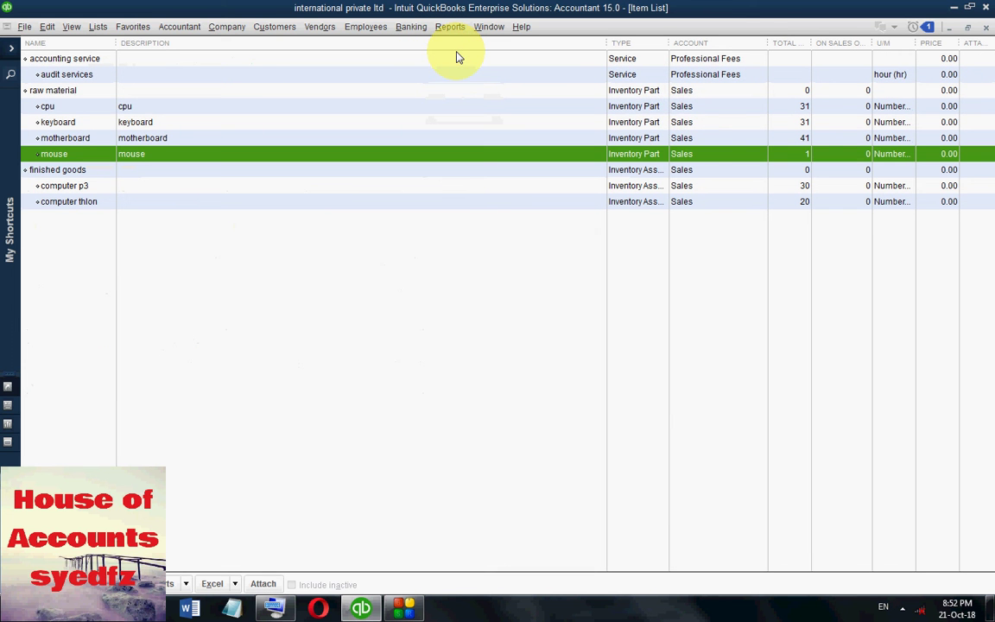
double_click(663, 157)
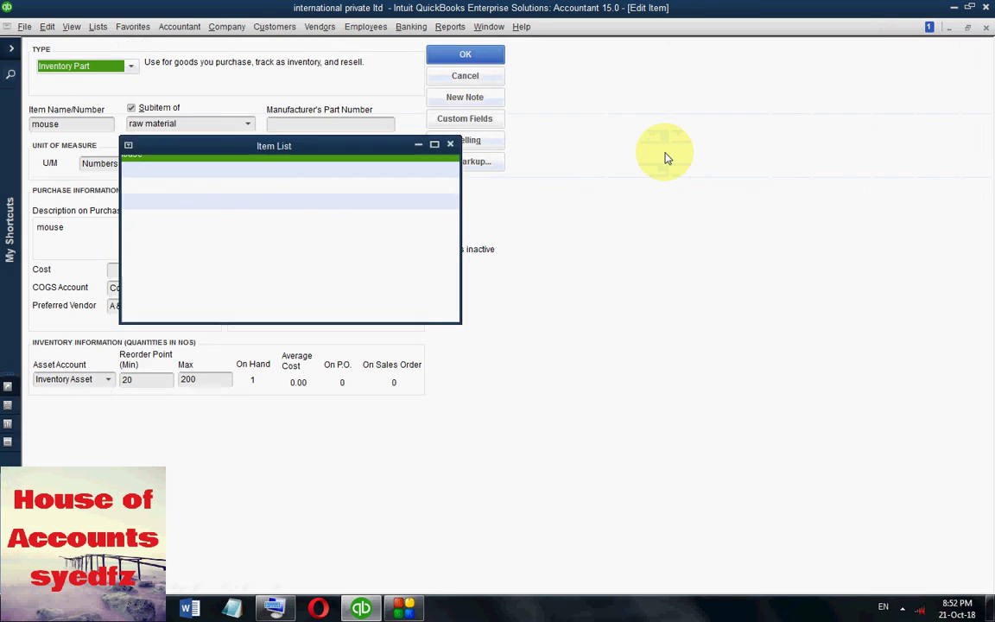
click(480, 54)
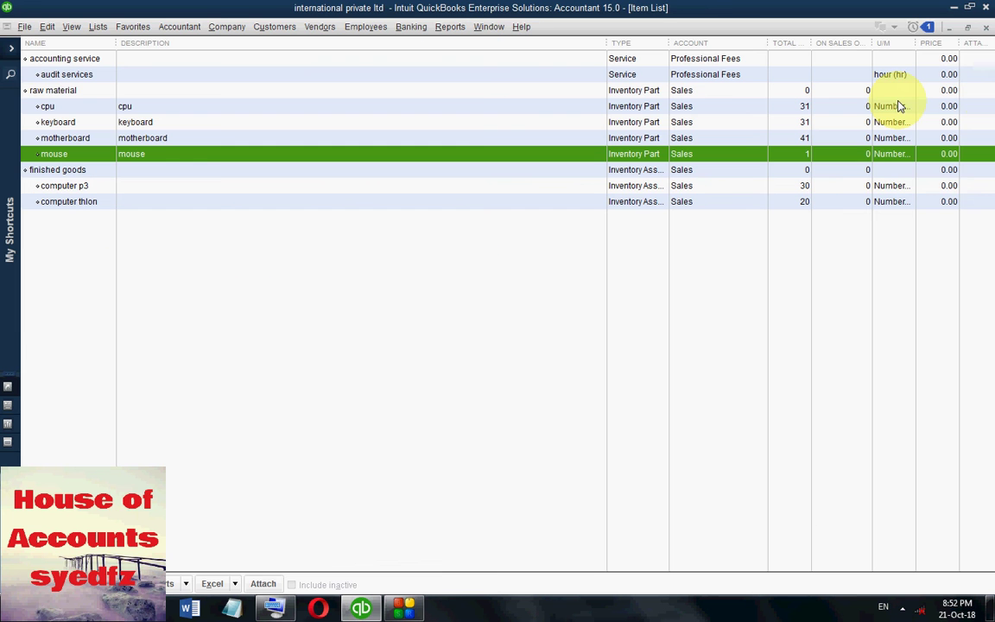
click(984, 28)
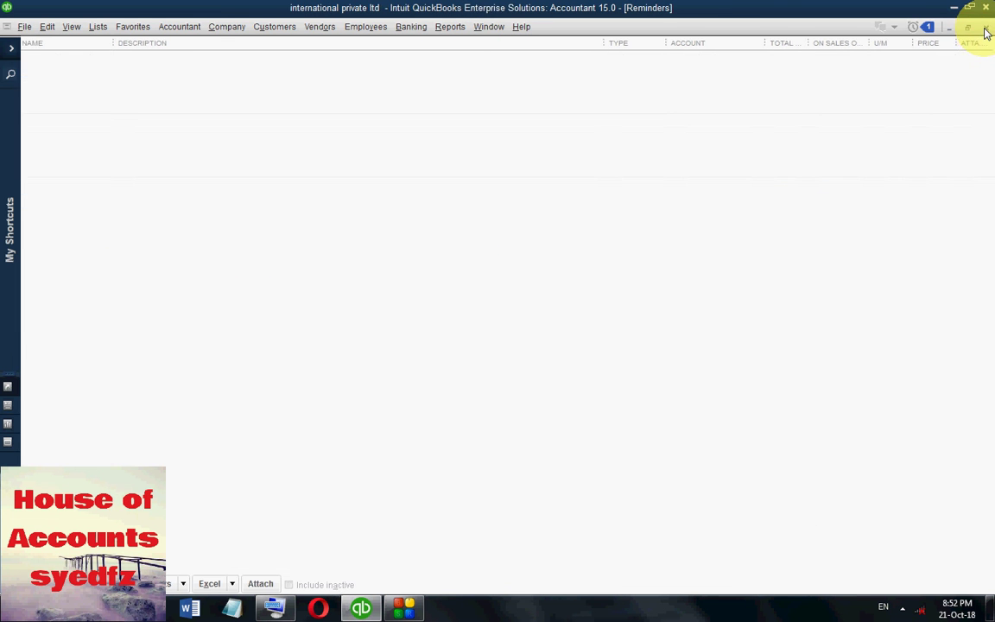
Start a purchase order for vendor B & co with the class ware house dept.
click(323, 27)
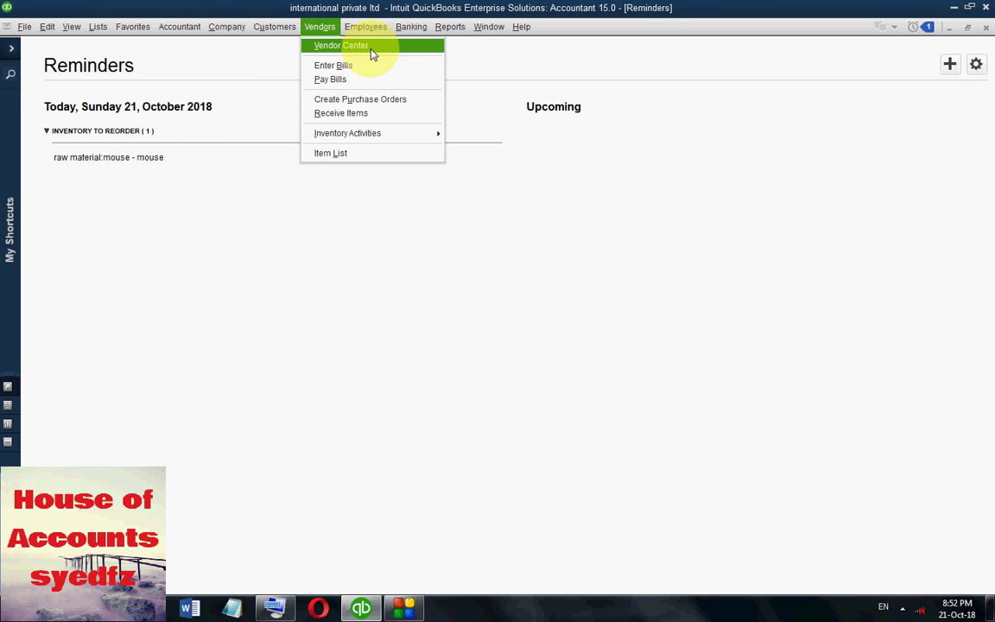
click(374, 99)
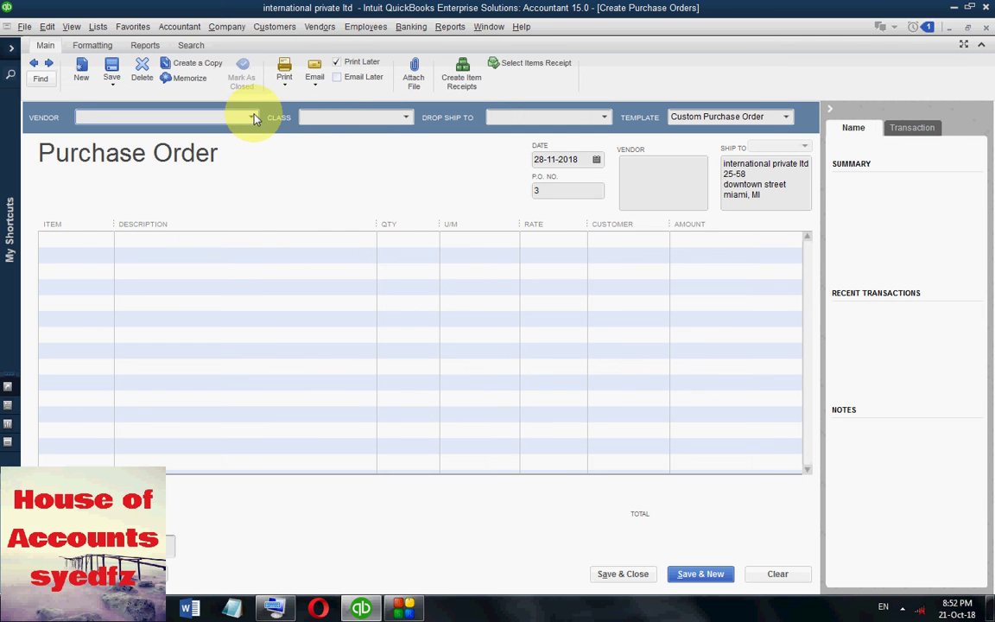
click(252, 117)
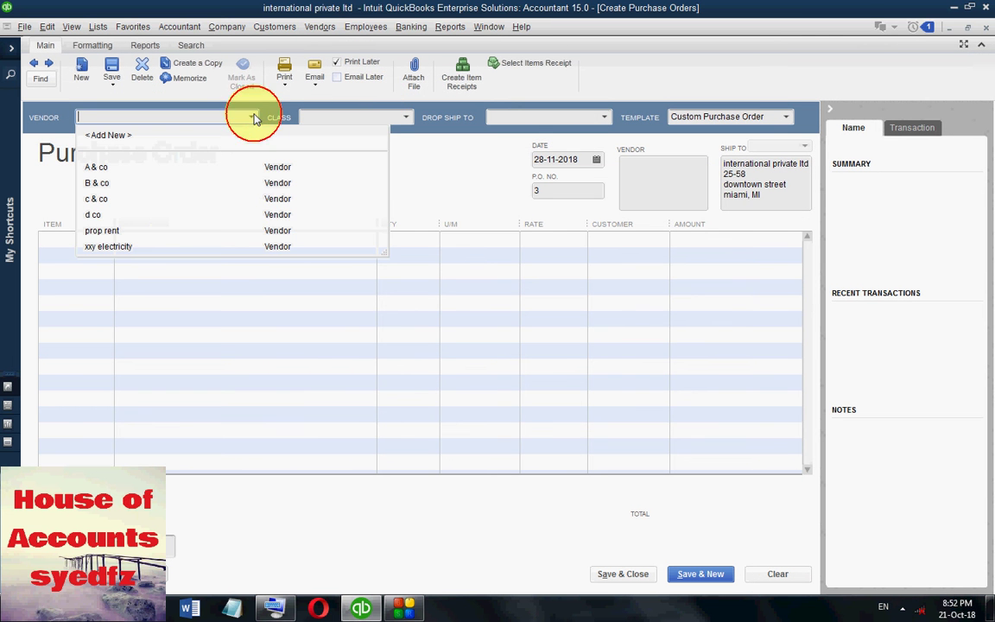
click(270, 185)
click(405, 117)
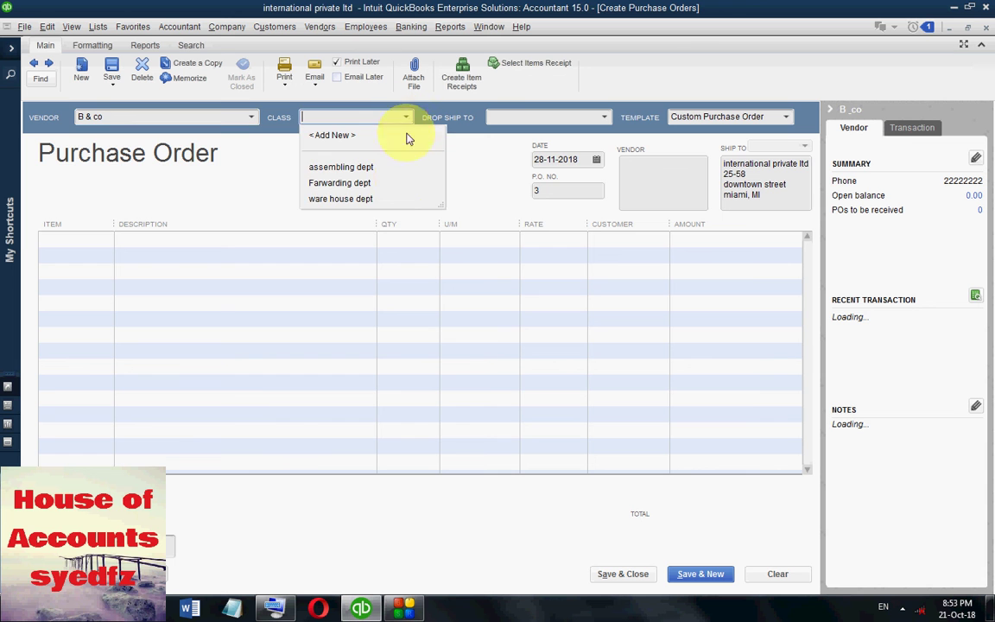
click(383, 201)
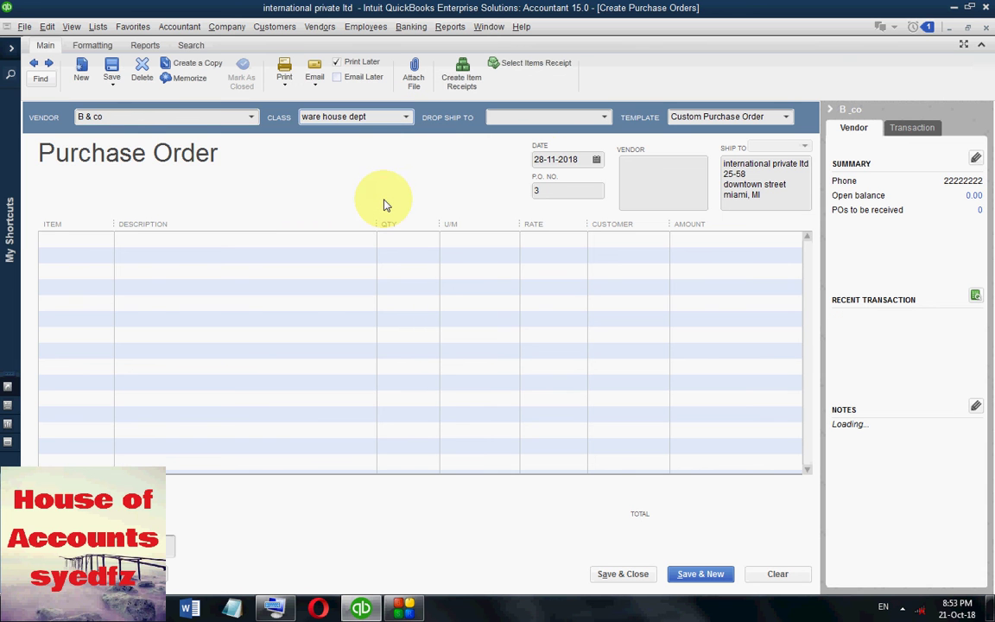
Set the purchase order's date to 29-11-2018, leaving the drop ship address blank.
click(604, 116)
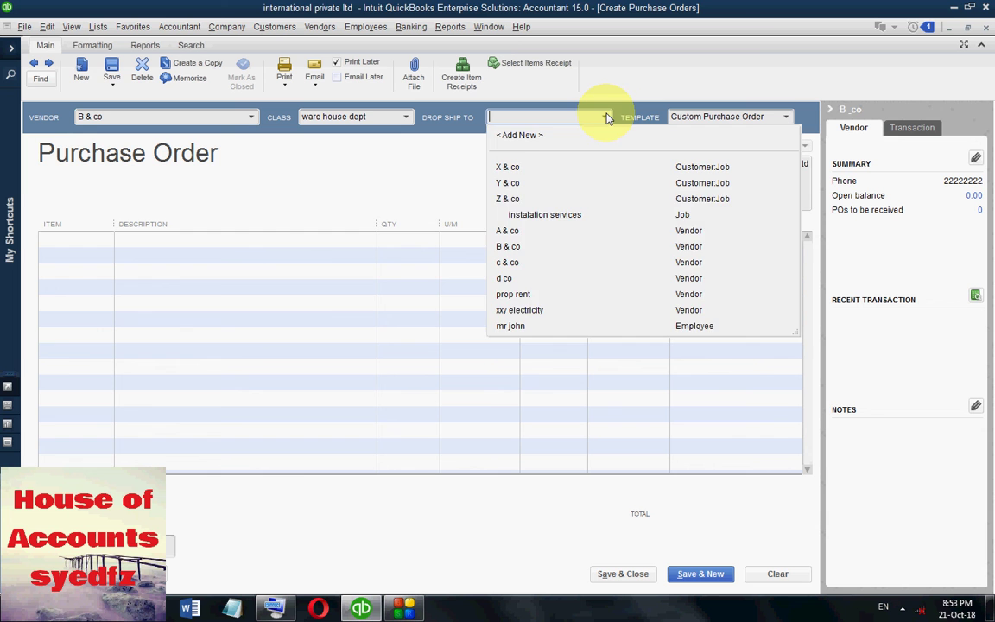
click(607, 117)
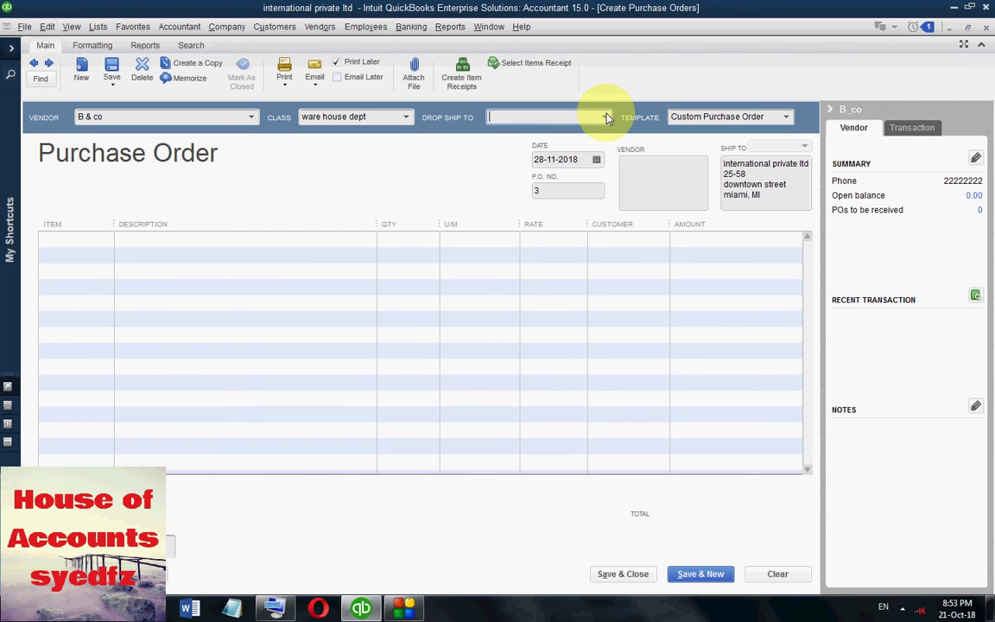
click(596, 160)
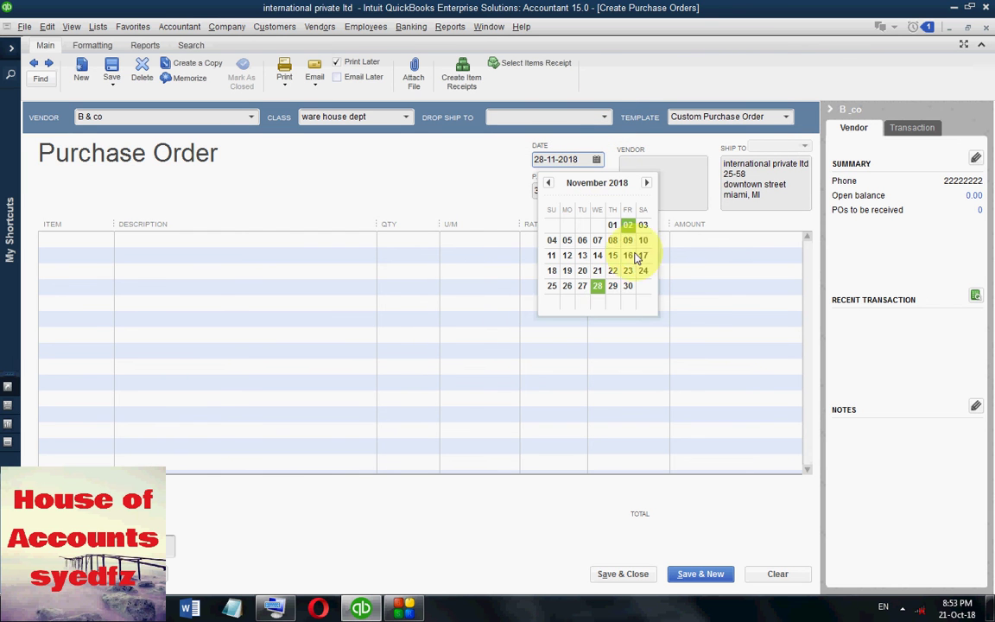
click(597, 288)
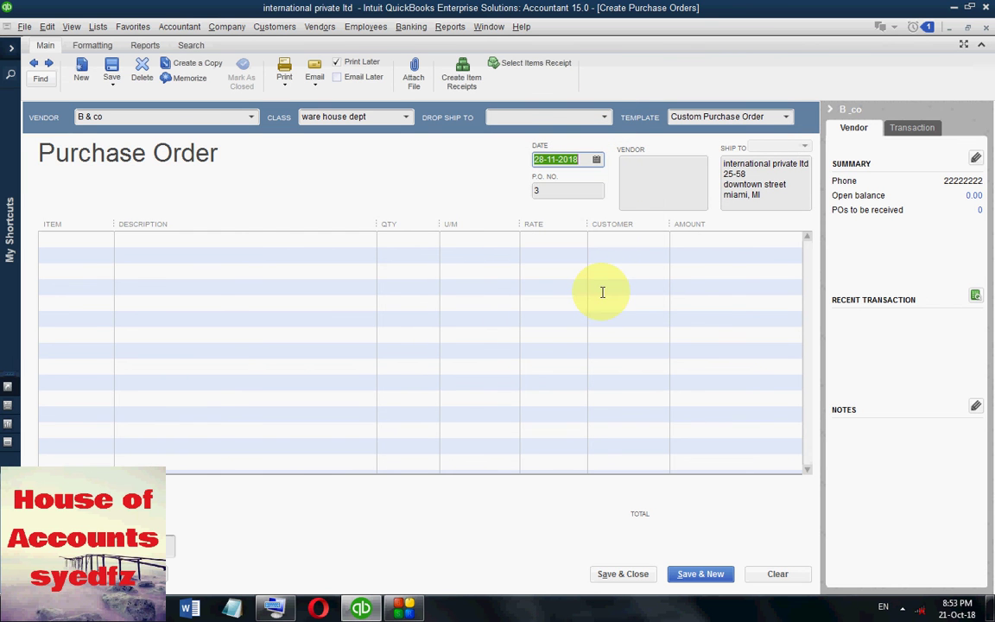
click(596, 160)
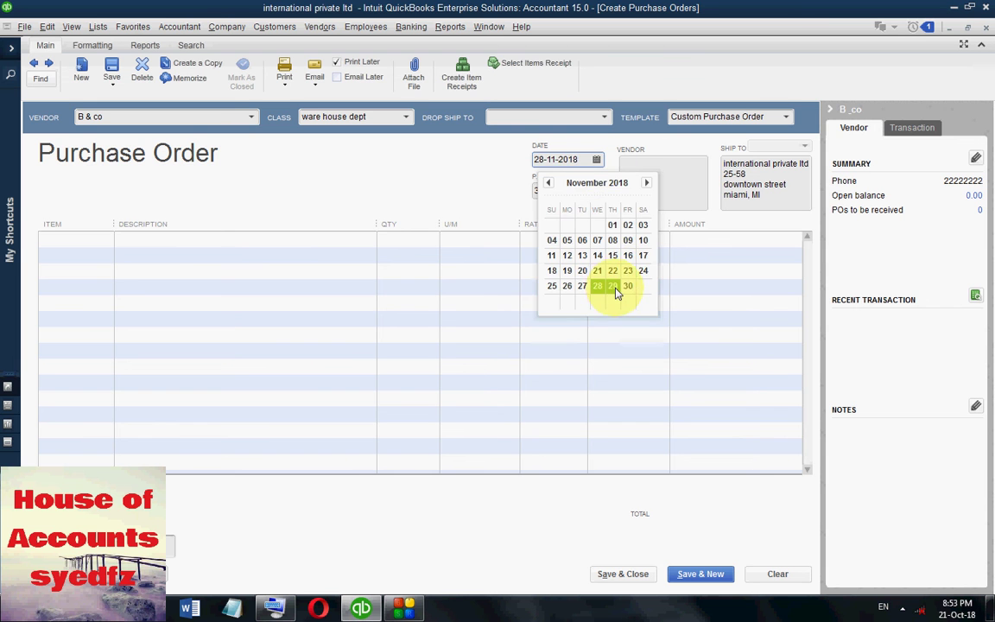
click(614, 288)
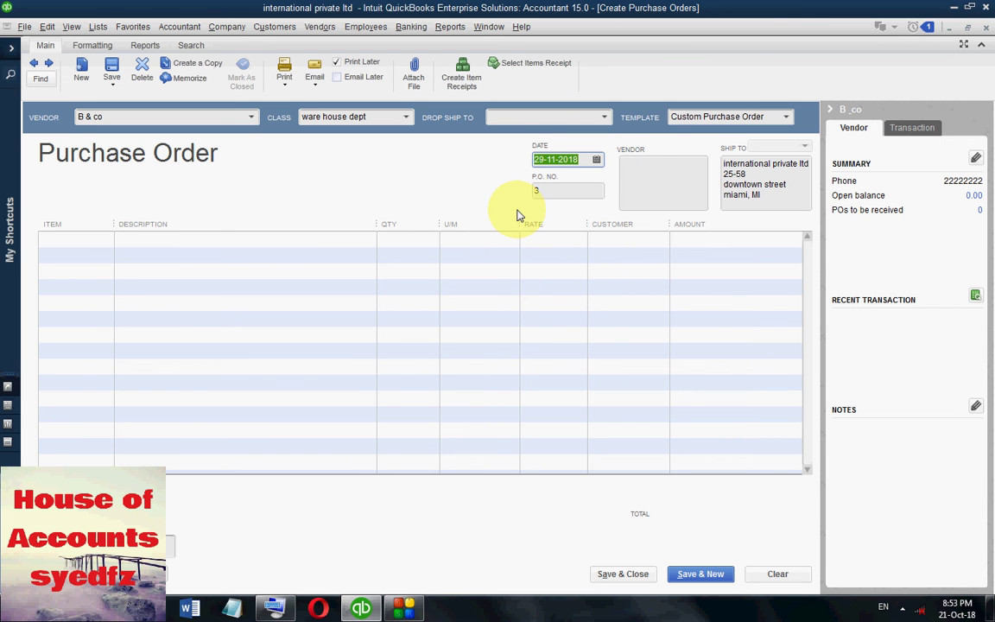
Add the raw material item mouse to the first line of the purchase order.
click(104, 245)
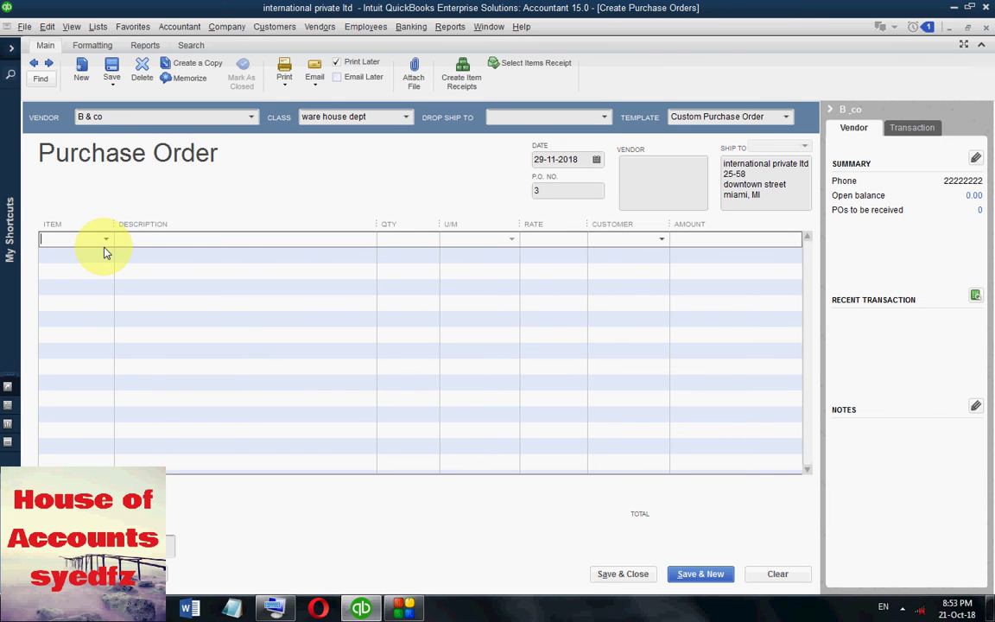
click(105, 245)
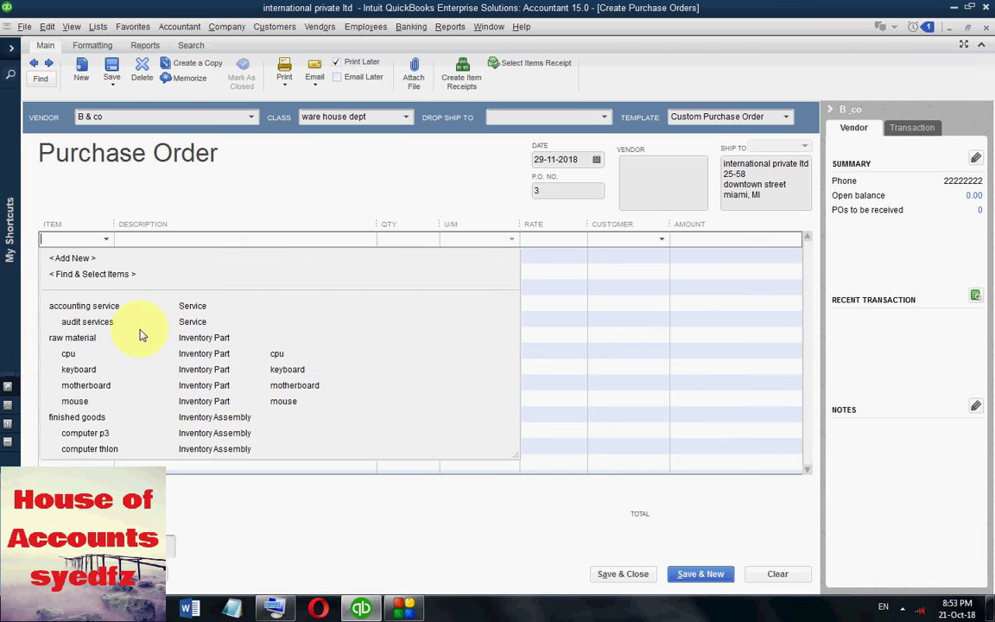
click(200, 402)
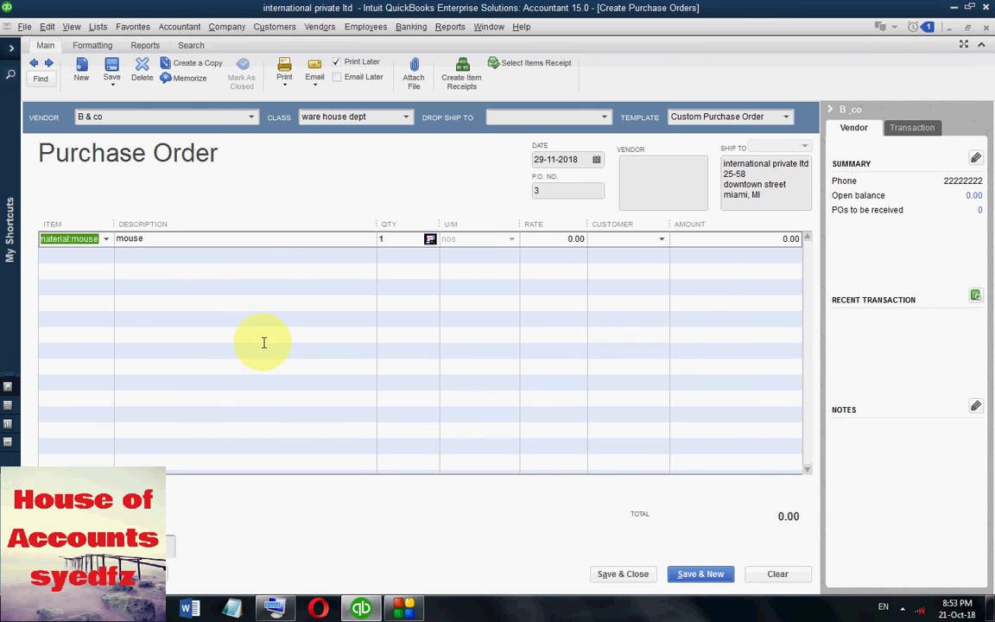
Set the quantity on the purchase order's mouse line to 80.
click(396, 239)
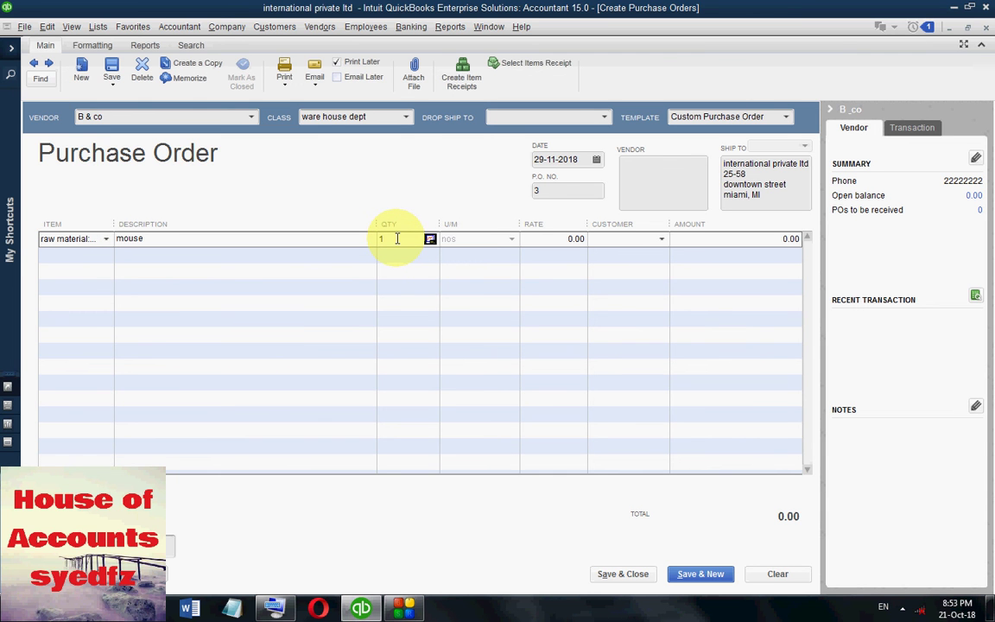
key(BackSpace)
text(80)
click(483, 291)
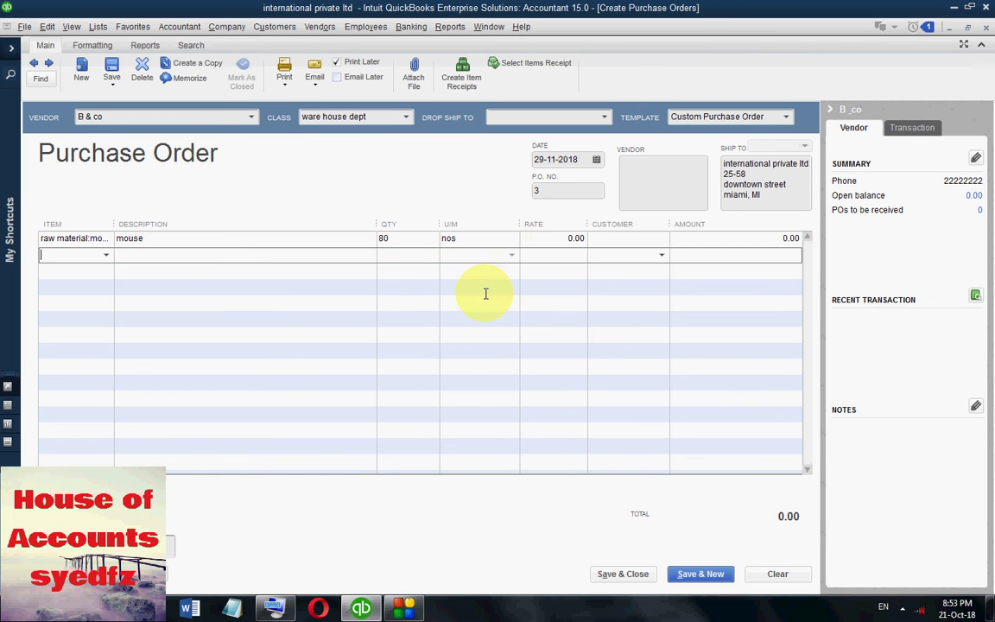
Set the mouse line's rate to 20.00 and decline updating the item record with the new cost.
click(560, 234)
text(2)
click(691, 306)
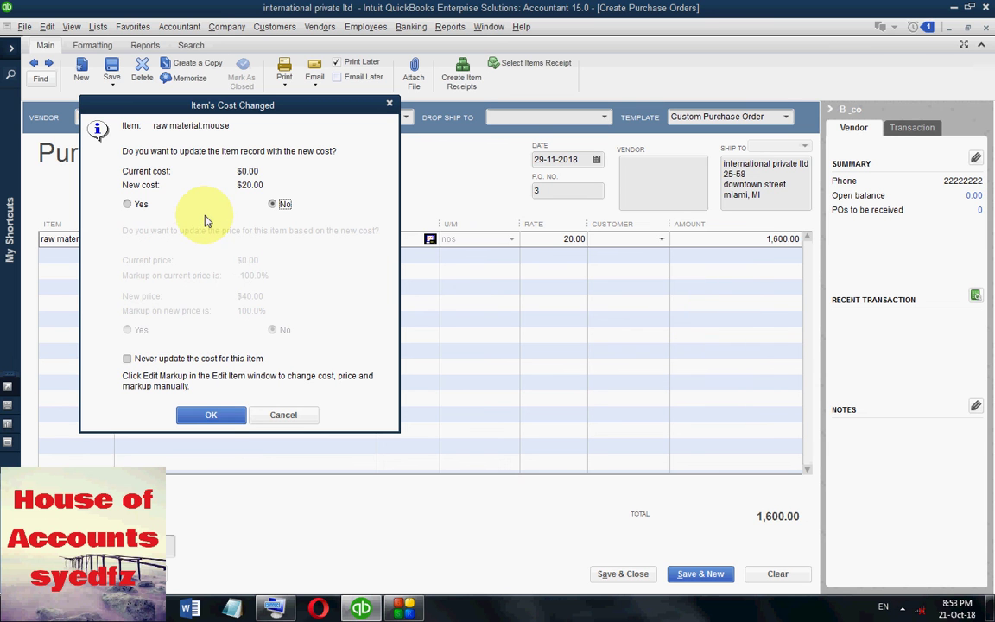
click(214, 416)
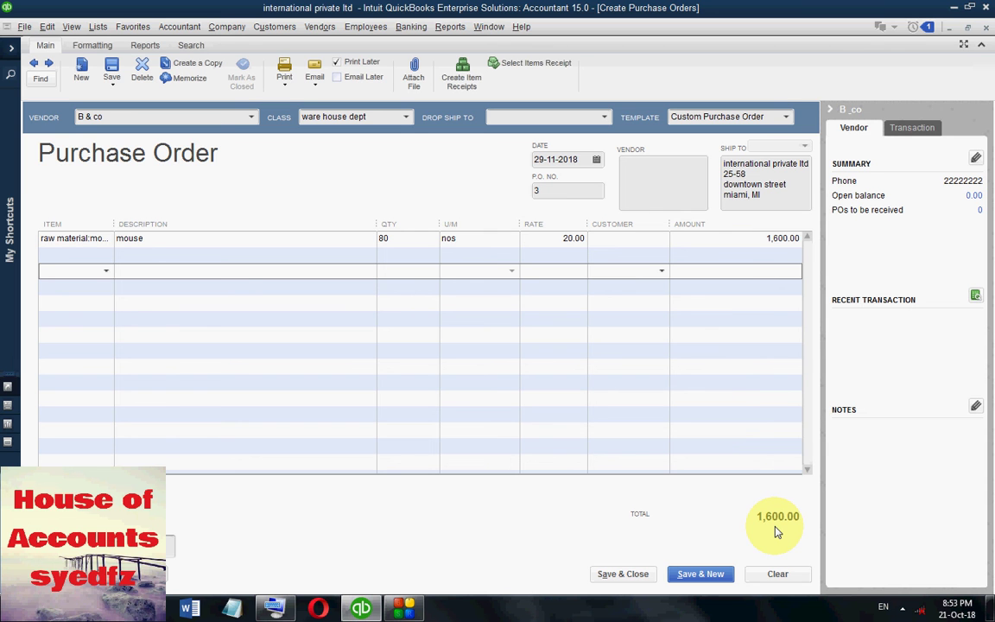
Save and close the B & co purchase order, accepting its future date.
click(169, 546)
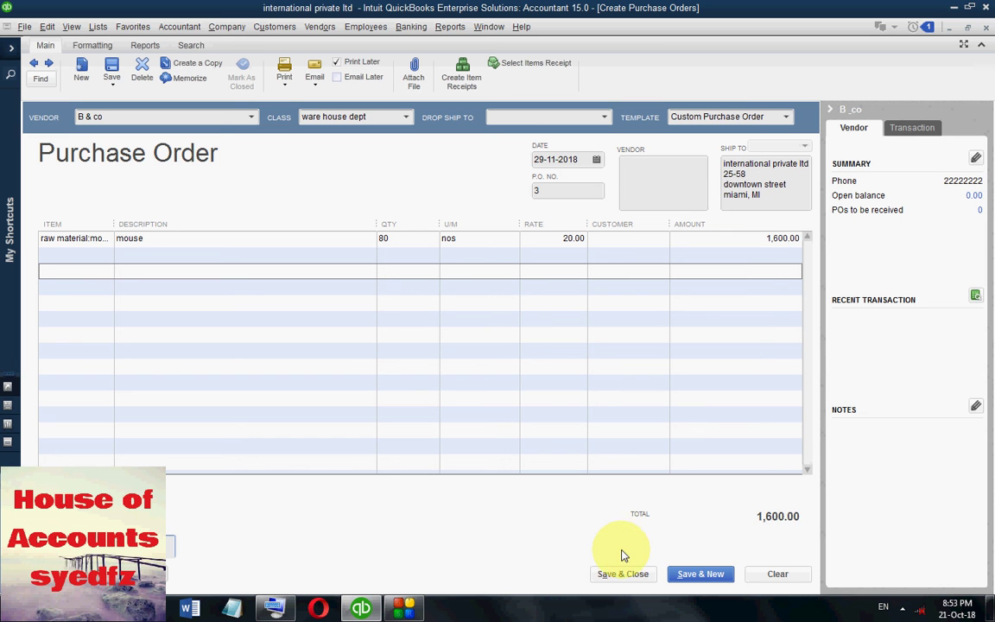
click(618, 575)
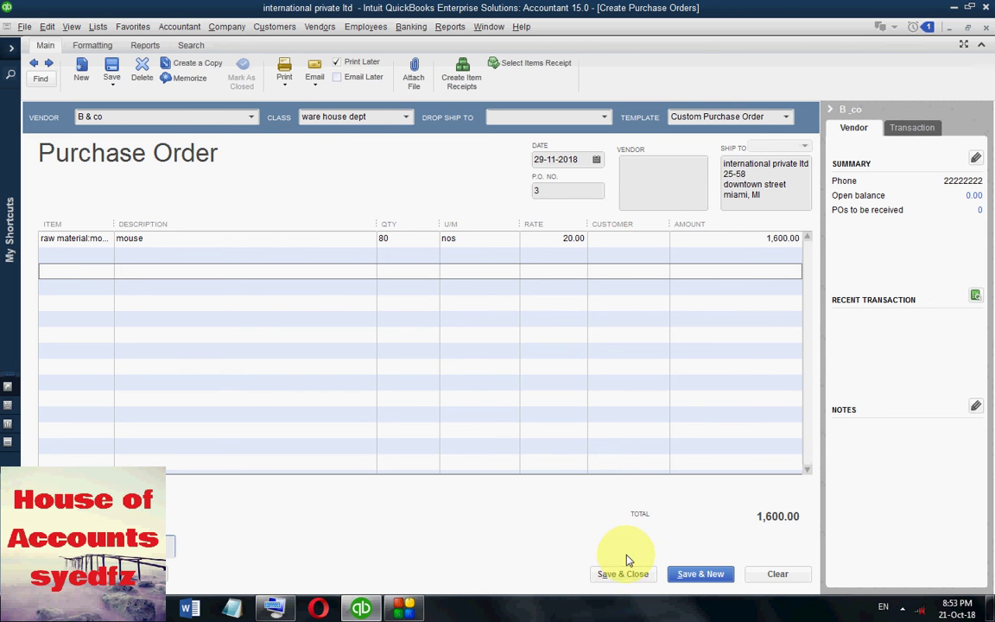
click(613, 574)
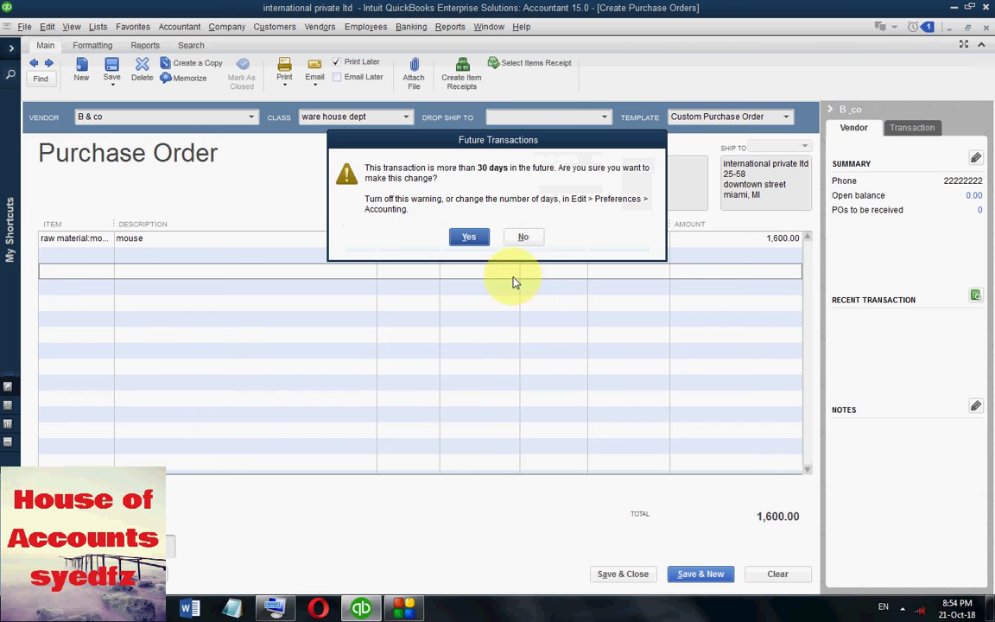
click(471, 237)
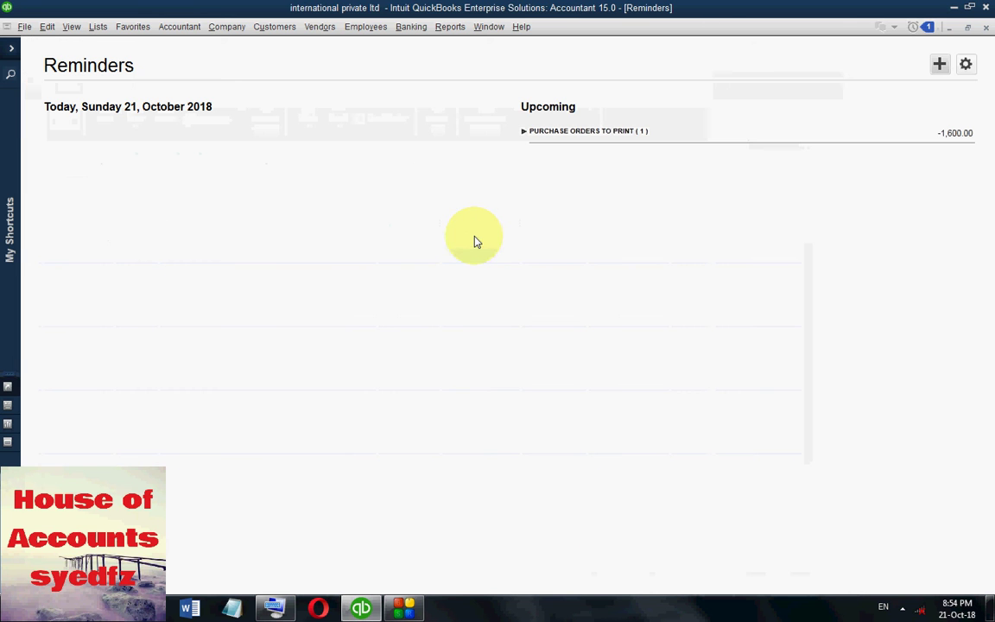
Expand the purchase orders to print in the reminders and open the B & co order dated 29-11-2018.
click(932, 30)
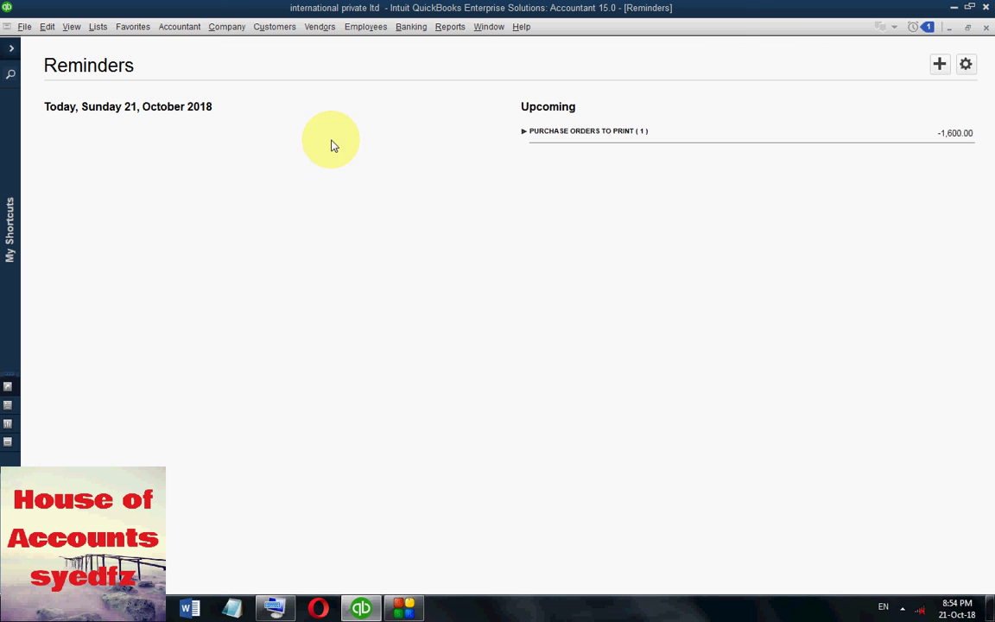
click(608, 136)
click(606, 135)
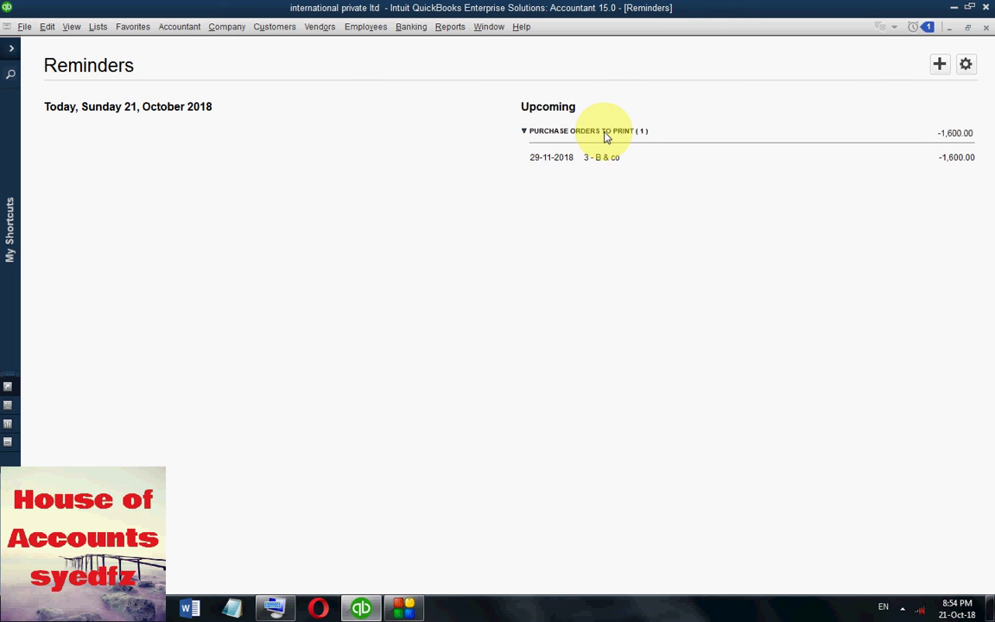
double_click(598, 159)
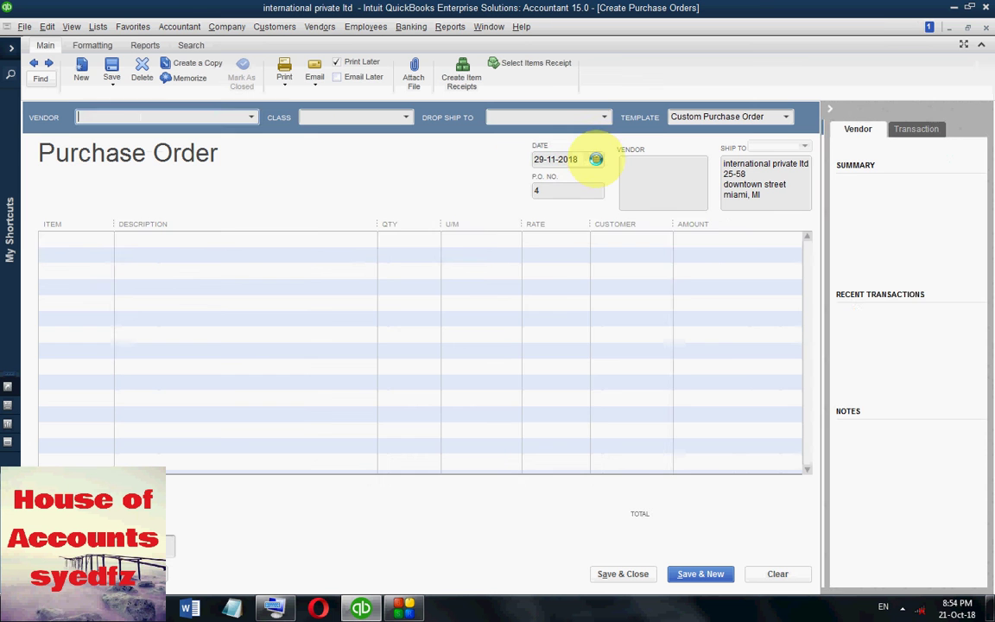
Turn off Print Later for the purchase order, record the change with its future date, and close the reminders.
click(337, 62)
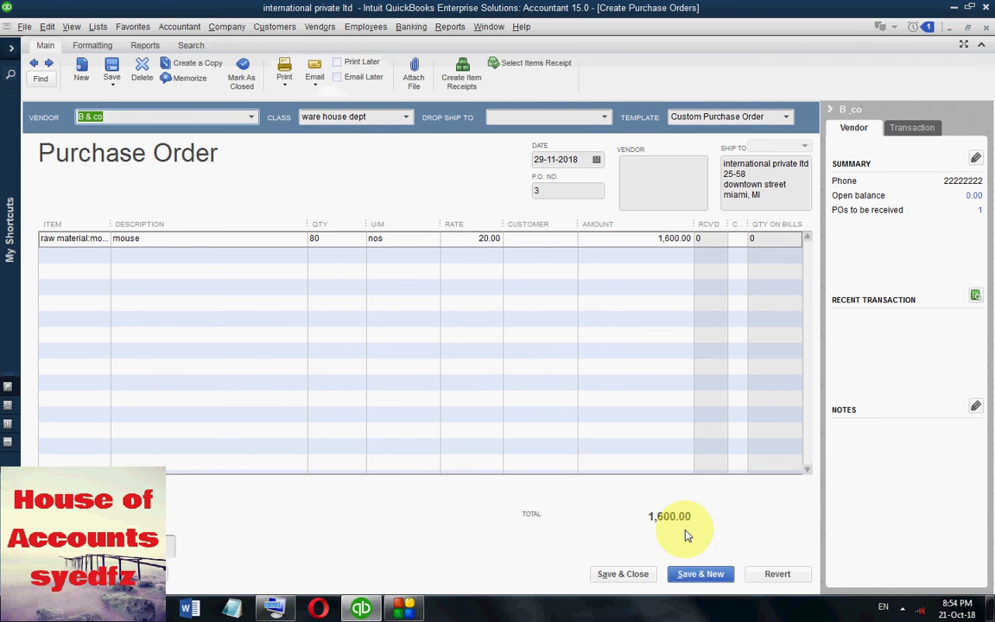
click(610, 574)
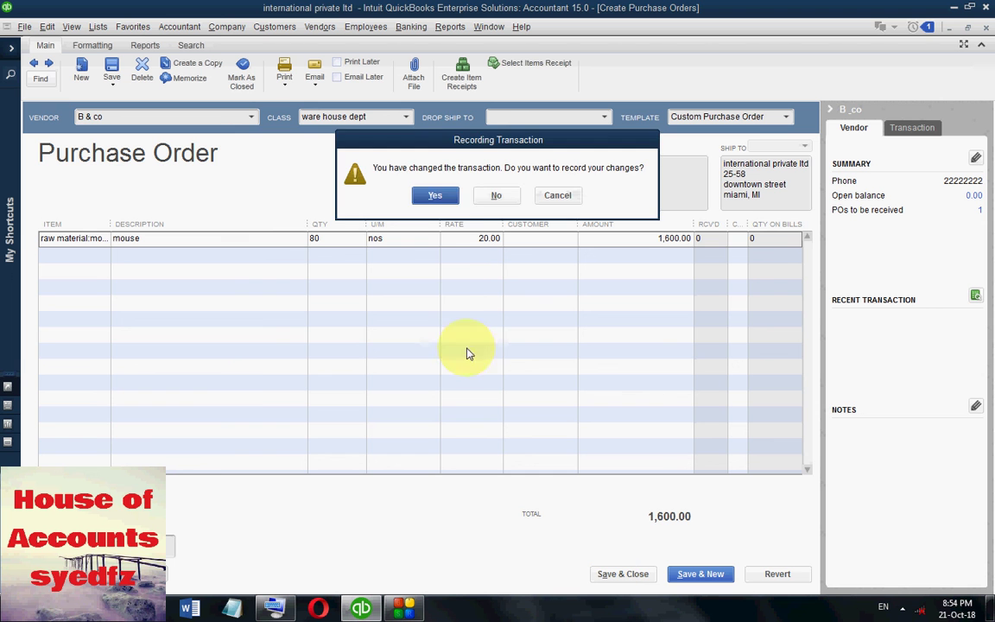
click(436, 196)
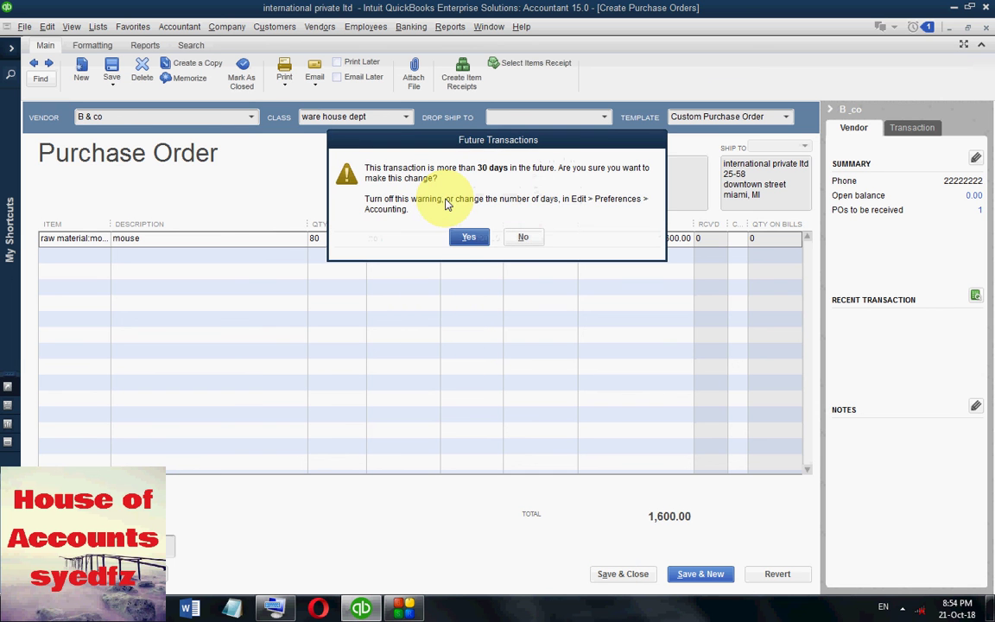
click(462, 238)
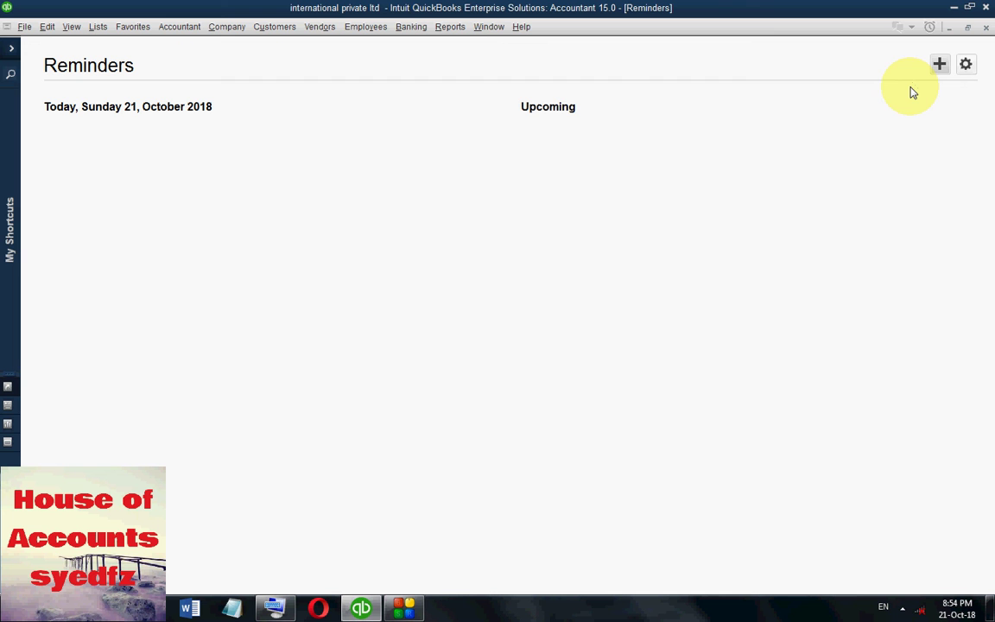
click(986, 28)
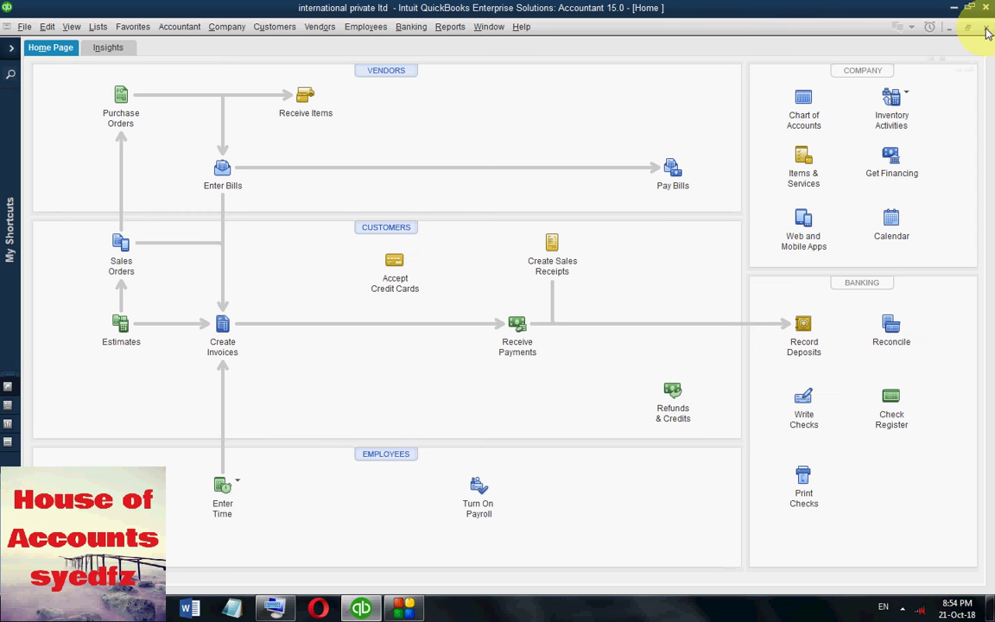